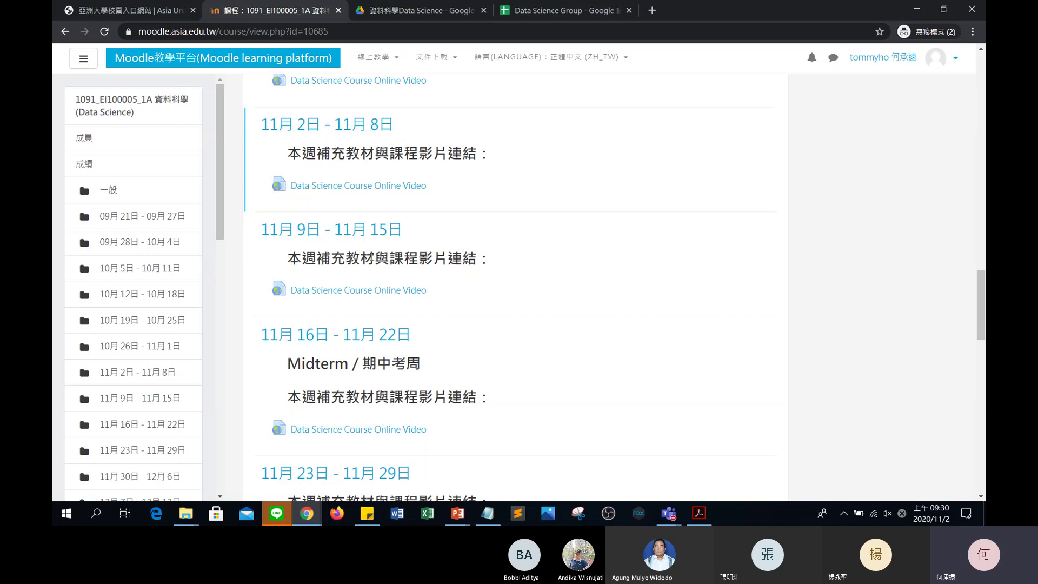
Switch to the 'Data Science Group – Google Sheets' browser tab.
left_click(537, 16)
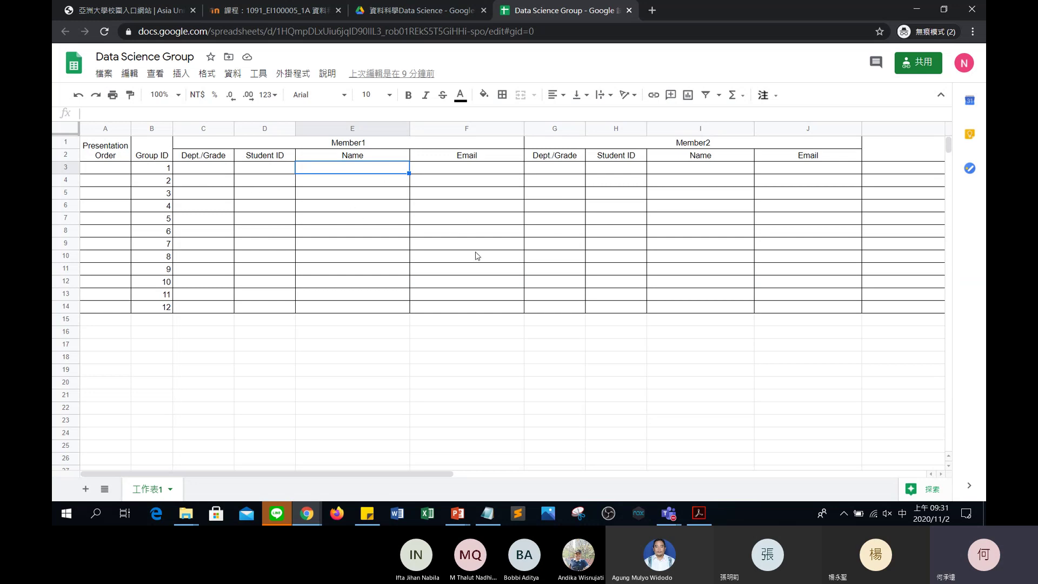
Check the Document/Source Code column, select K3, then select the sheet's URL in the address bar.
scroll(622, 217, "right", 8)
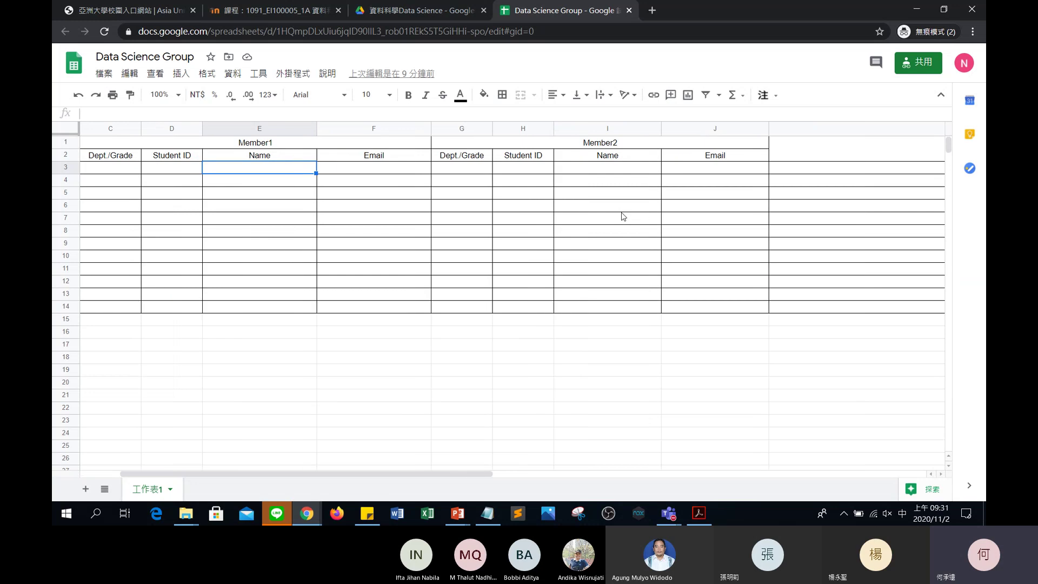
scroll(622, 215, "left", 1)
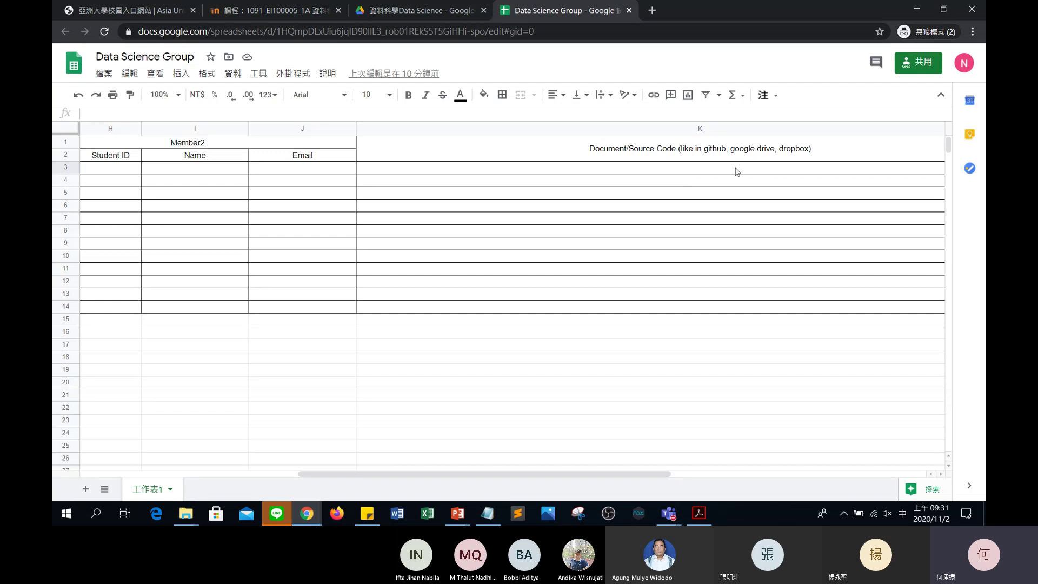
left_click(595, 172)
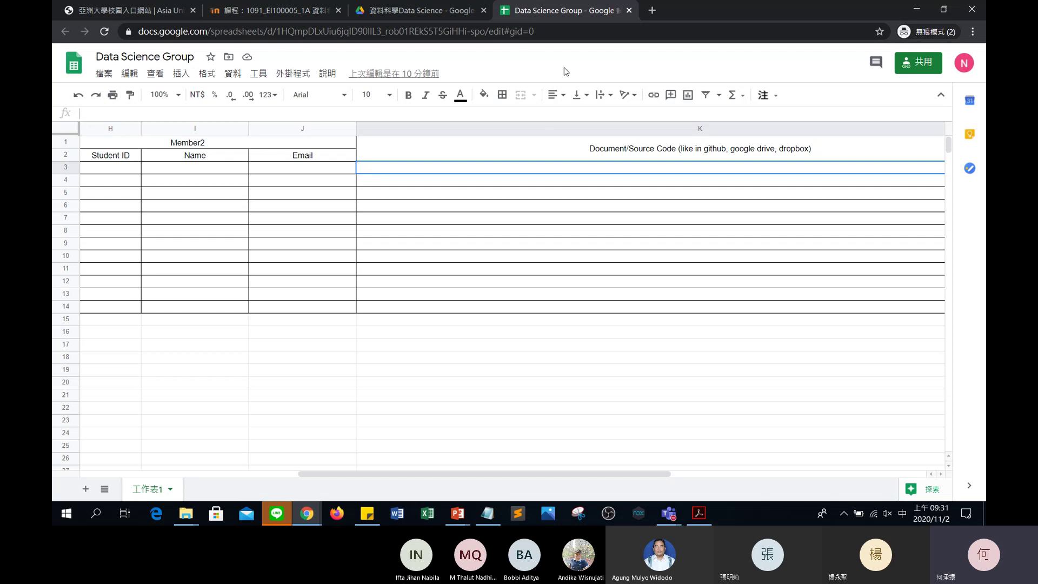
left_click(542, 37)
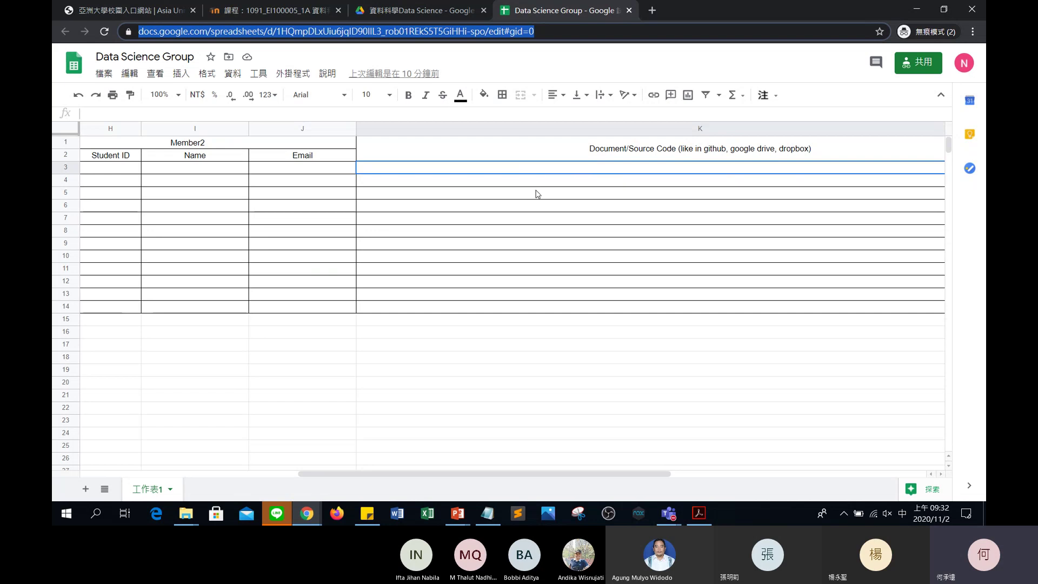
scroll(537, 194, "left", 5)
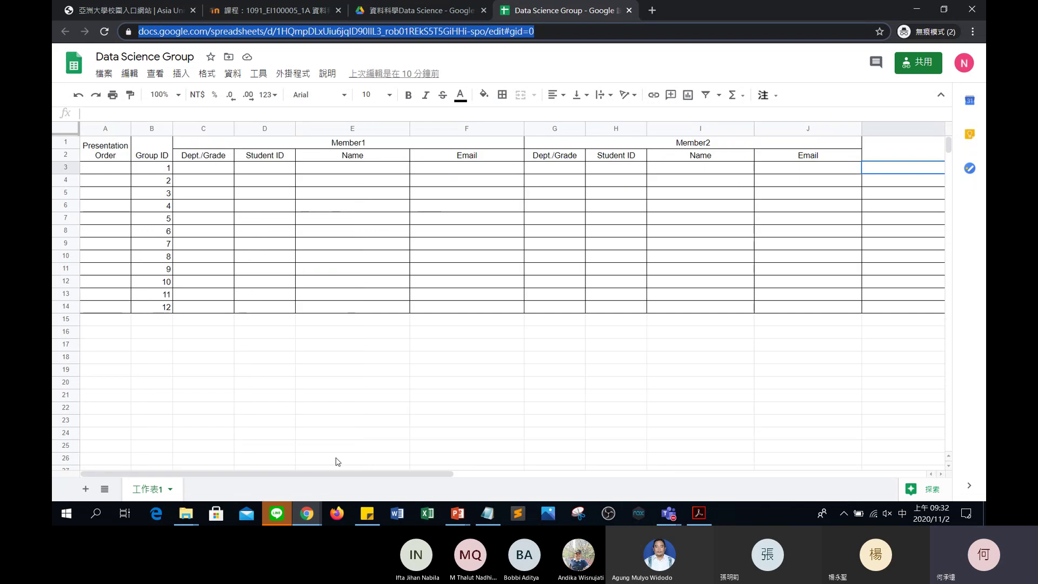
mouse_move(307, 520)
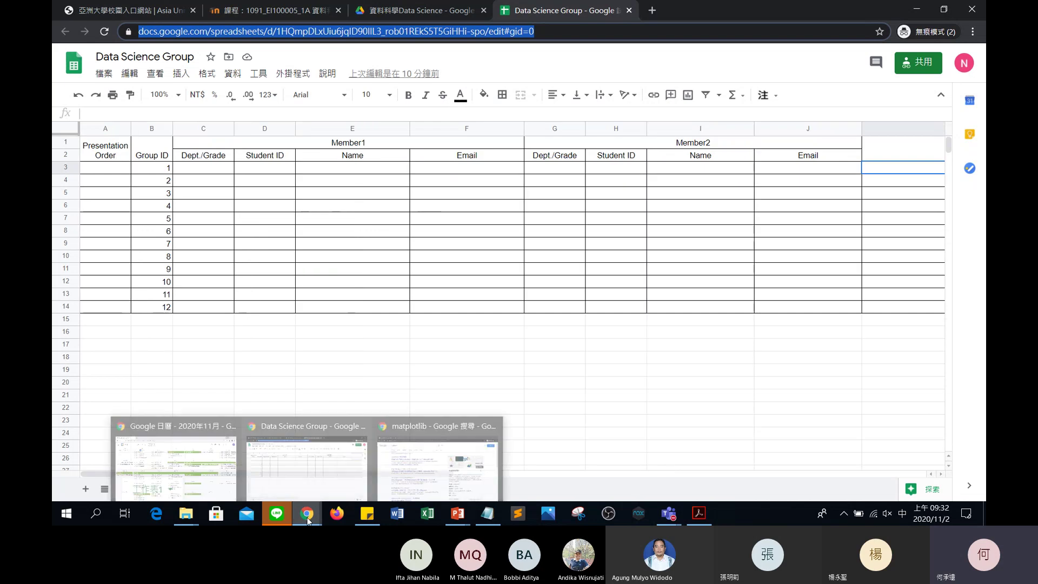
left_click(337, 470)
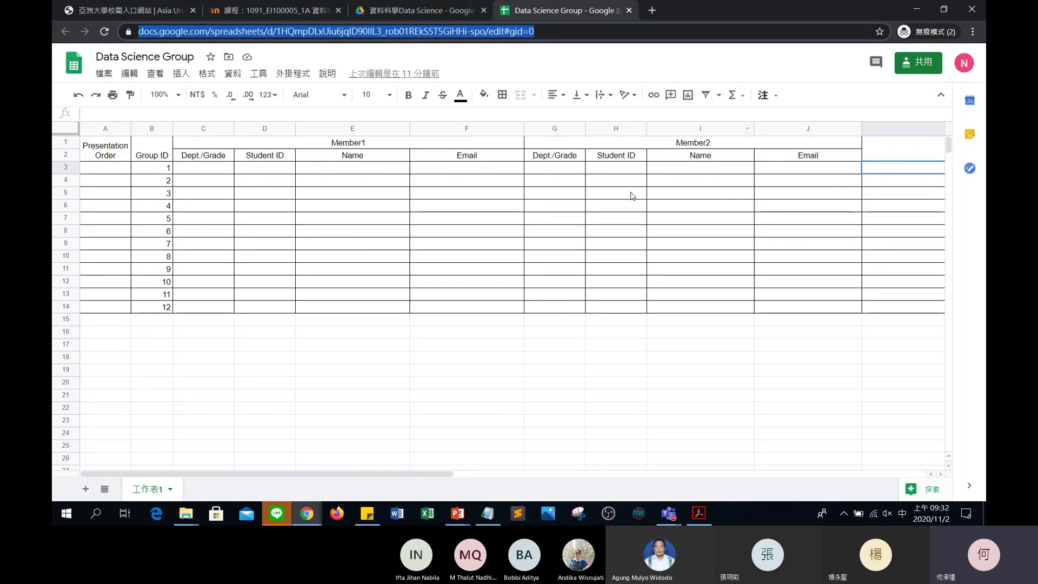
scroll(690, 219, "right", 10)
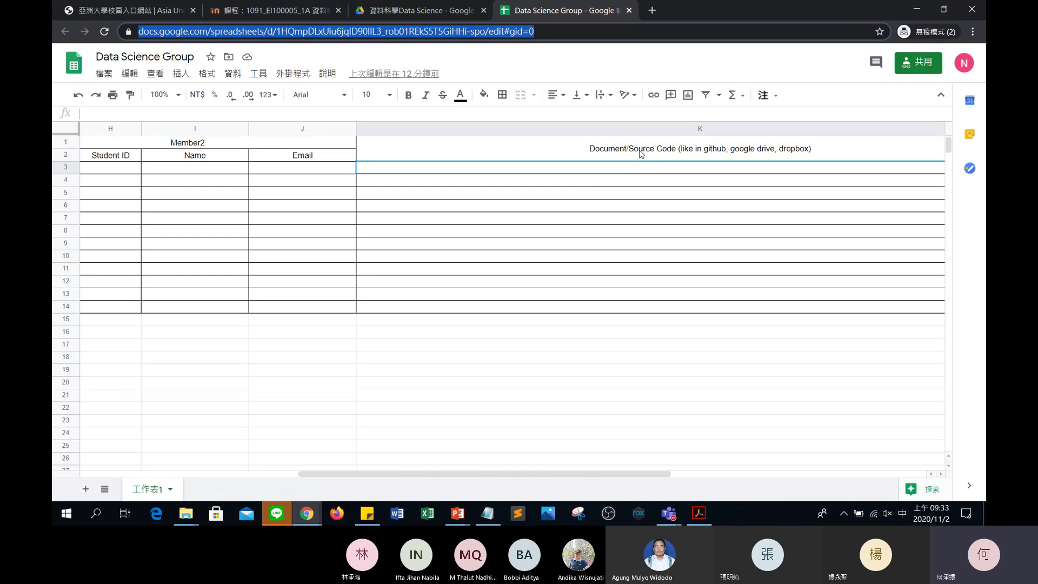
scroll(641, 154, "left", 5)
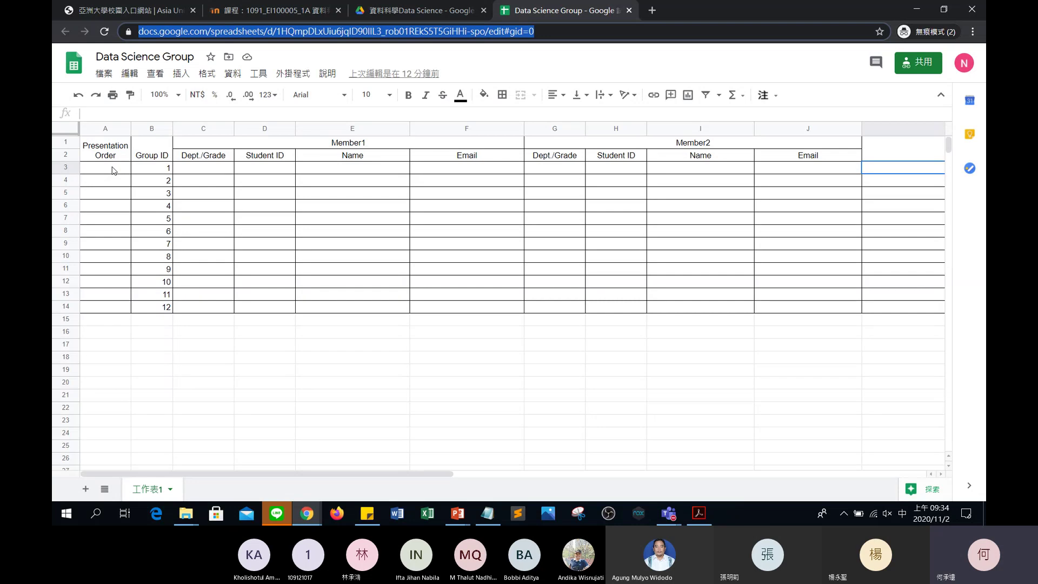
left_click(114, 171)
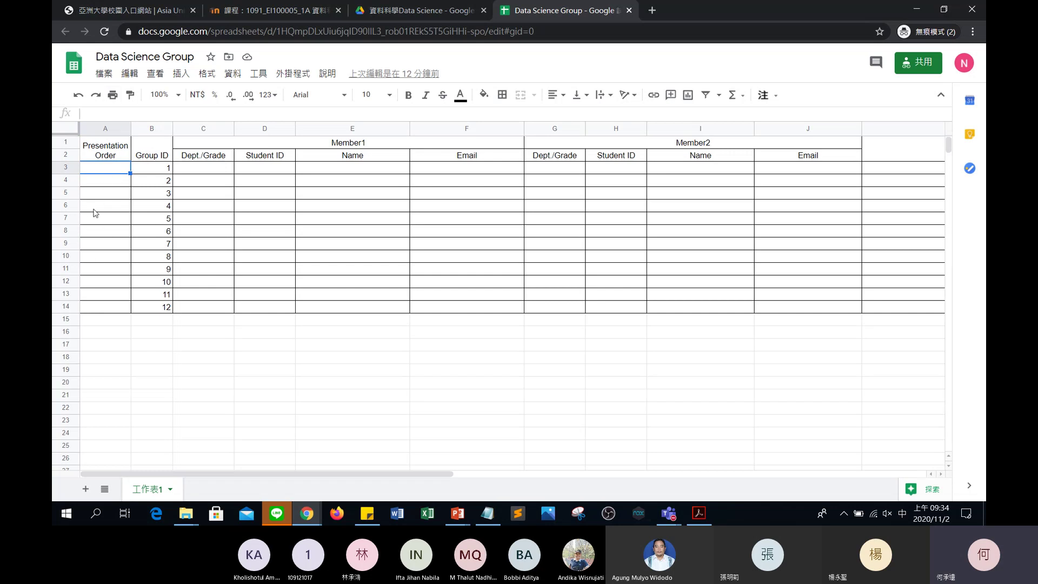
Insert a blank row above group 1 and enter 'example' in B3.
right_click(62, 170)
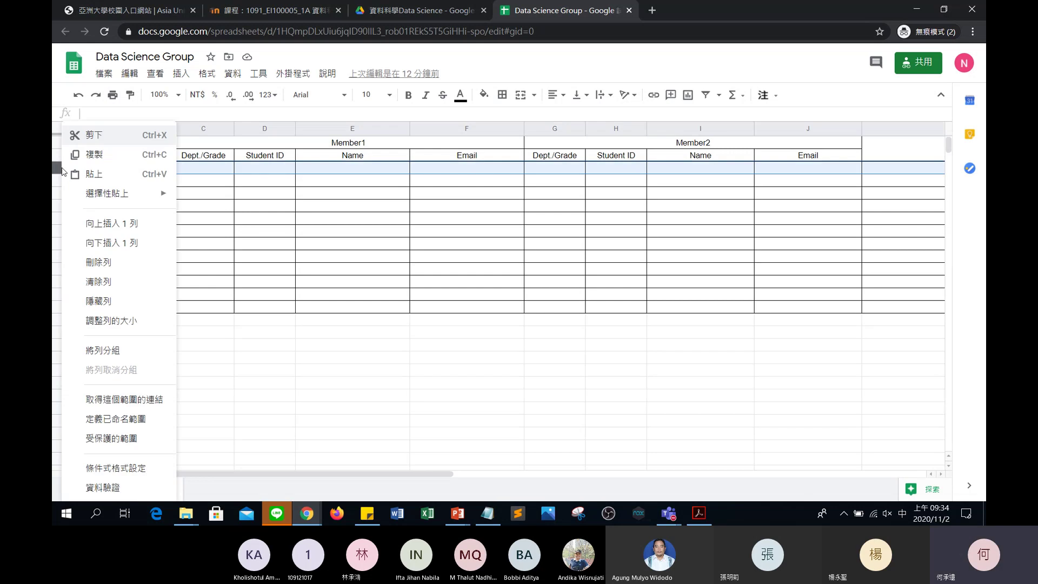
left_click(87, 227)
left_click(160, 173)
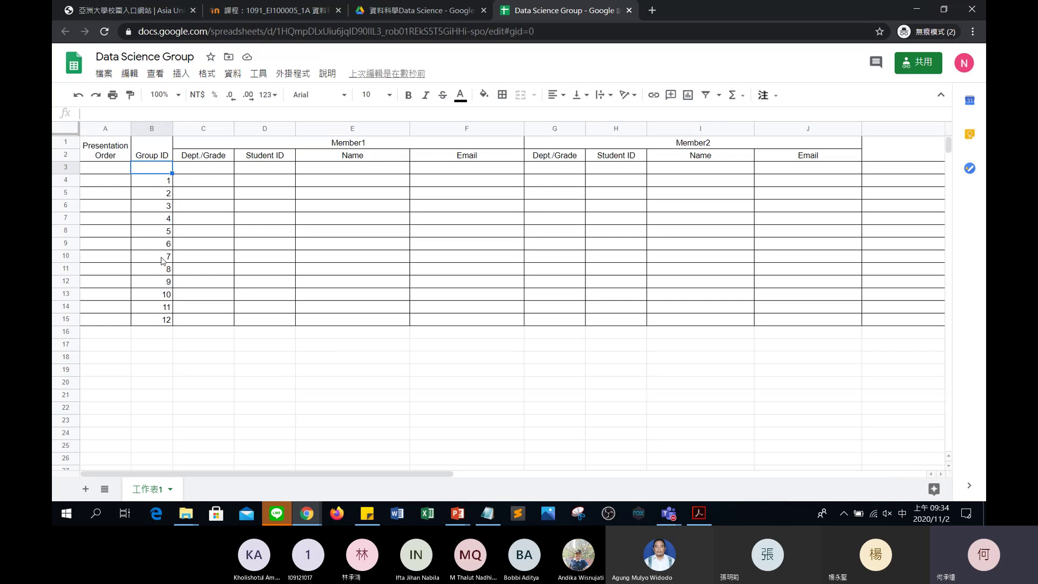
type("ㄌ")
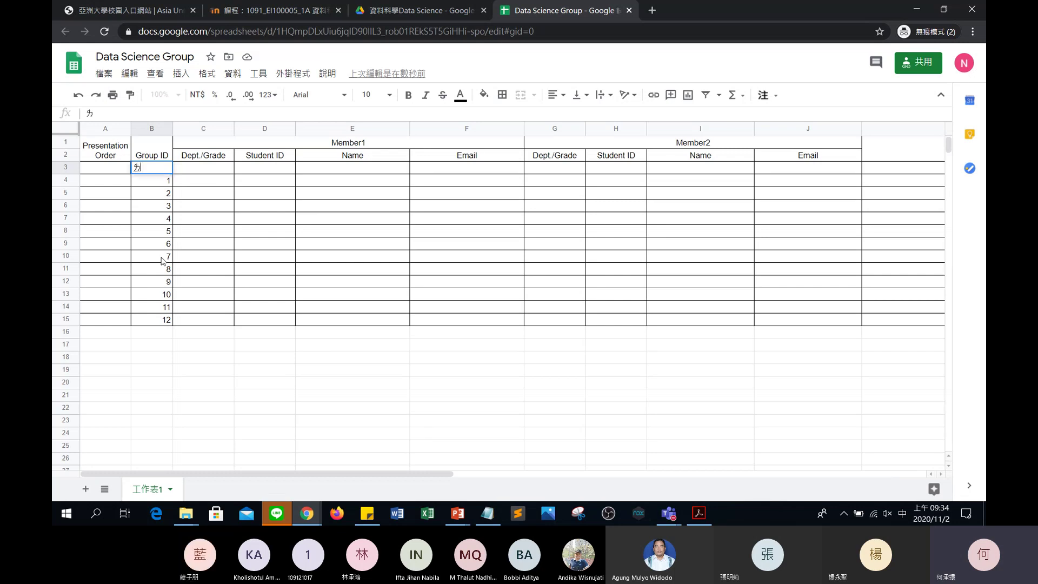
key("BackSpace")
key("shift")
type("example")
key("Tab")
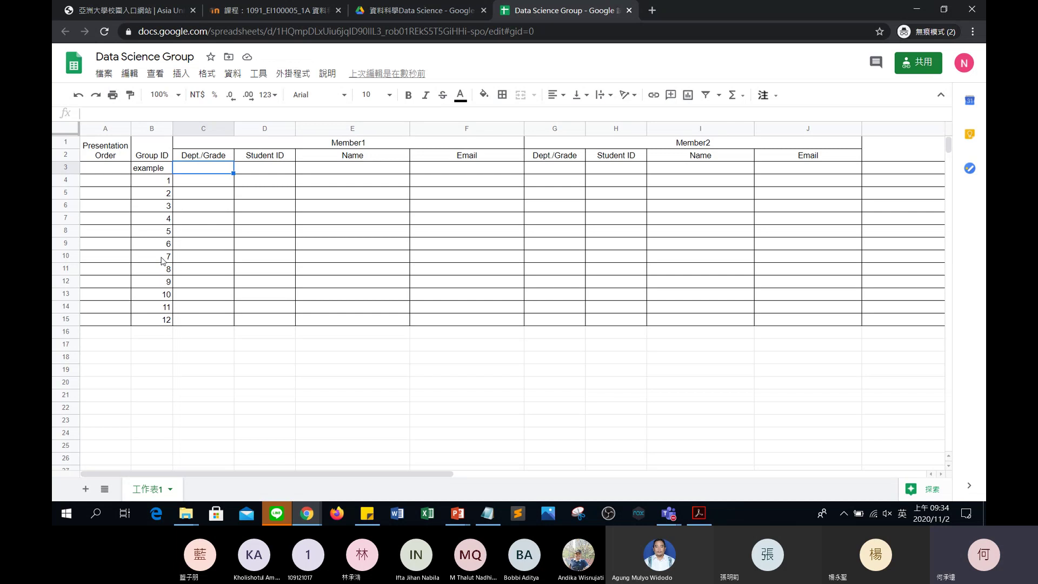
Enter 'Computer Science/1' as the example row's Dept./Grade in C3.
type("Cop")
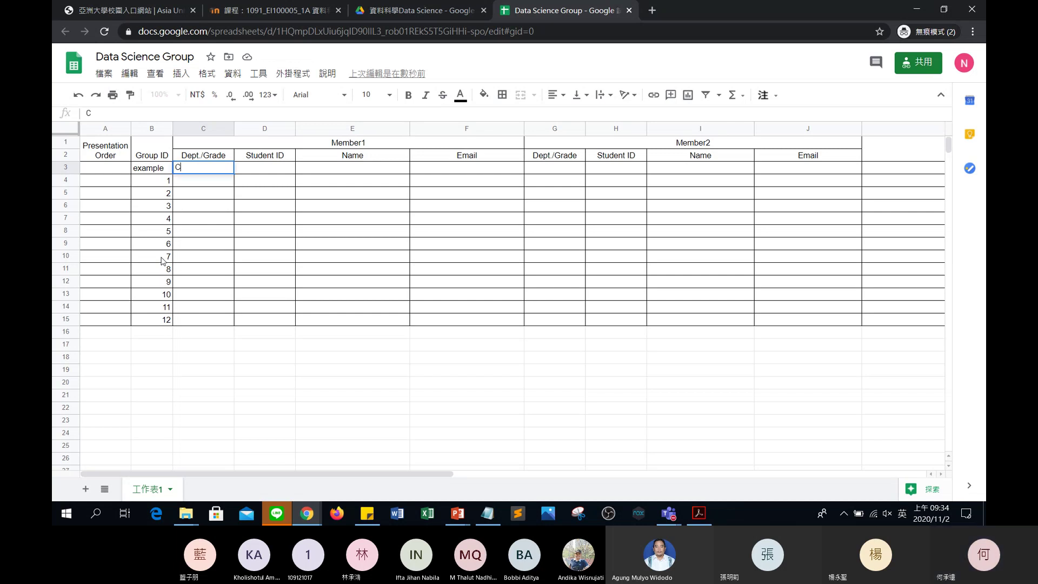
key("BackSpace")
key("BackSpace")
type("ompuu")
key("BackSpace")
type("ter C")
type("s")
key("BackSpace")
type("Science")
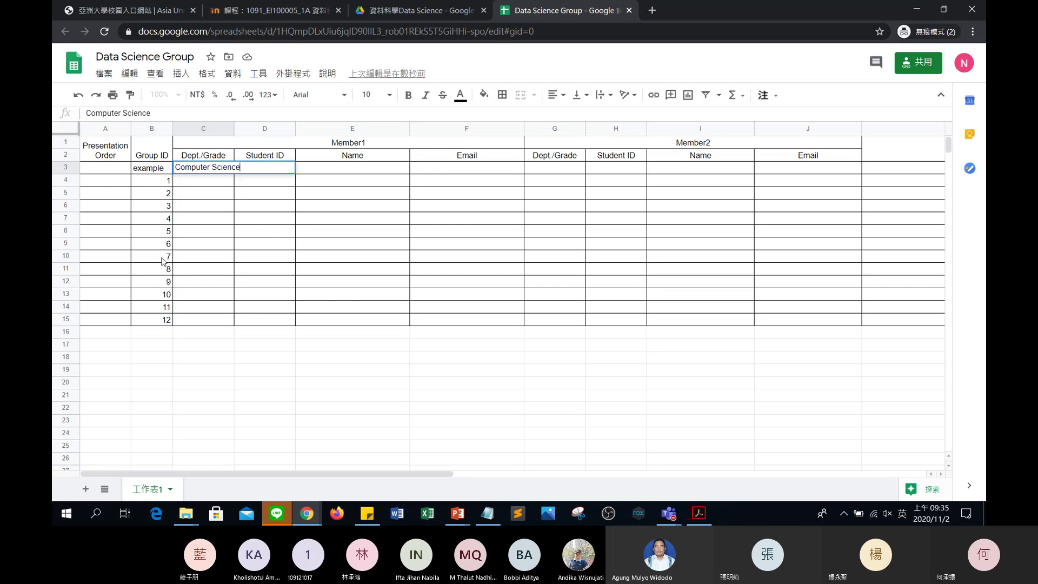
type("/1")
Widen column C and enter the first member's student ID, name and email.
key("Tab")
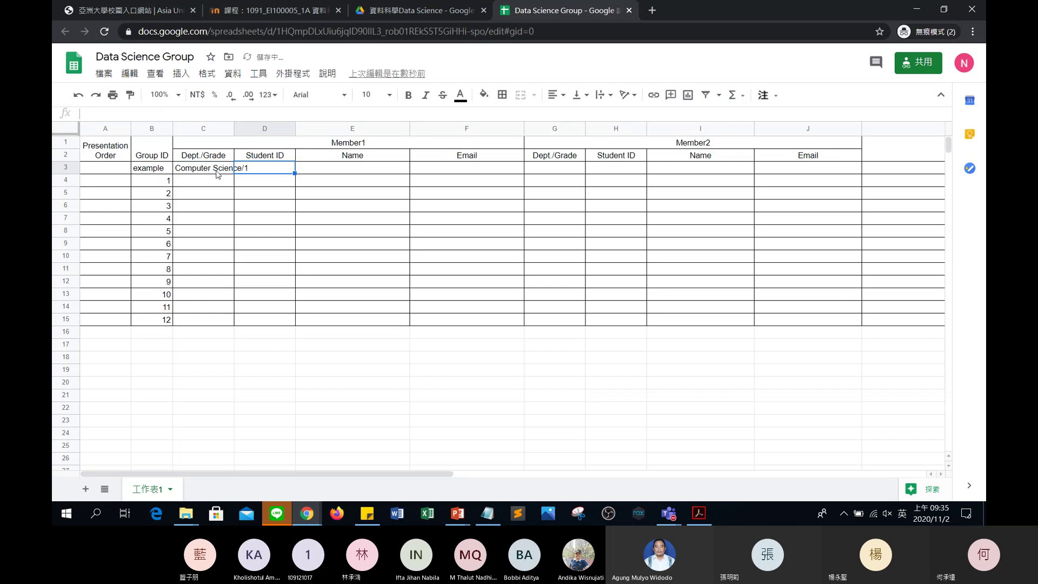
left_click_drag(234, 134, 253, 134)
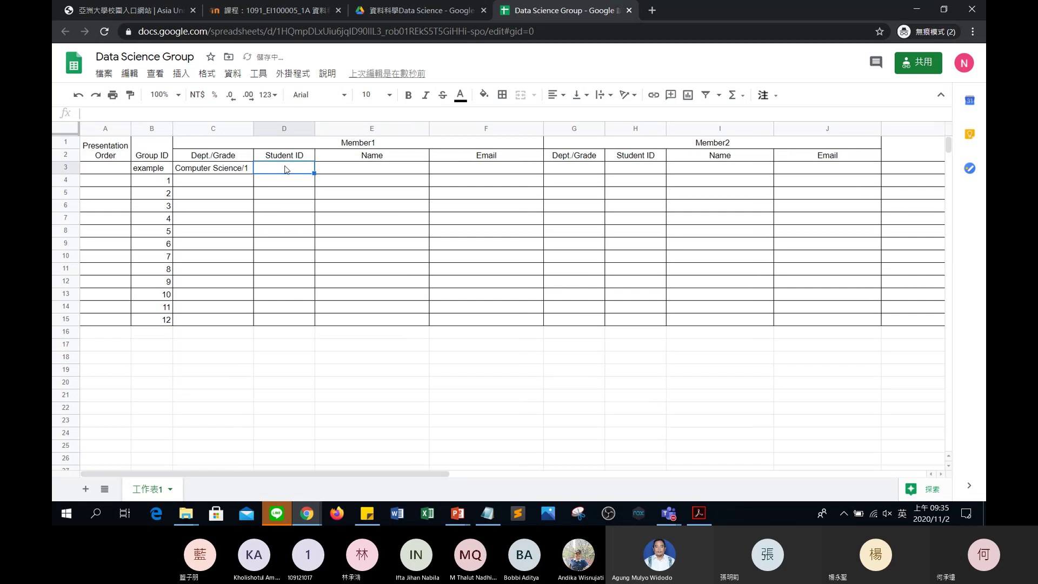
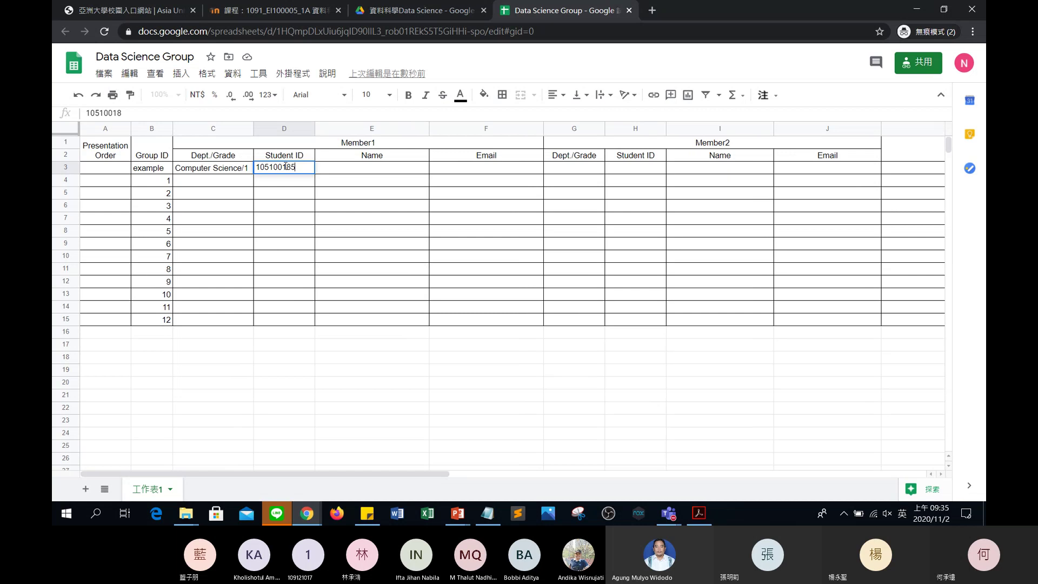
key("Tab")
key("Return")
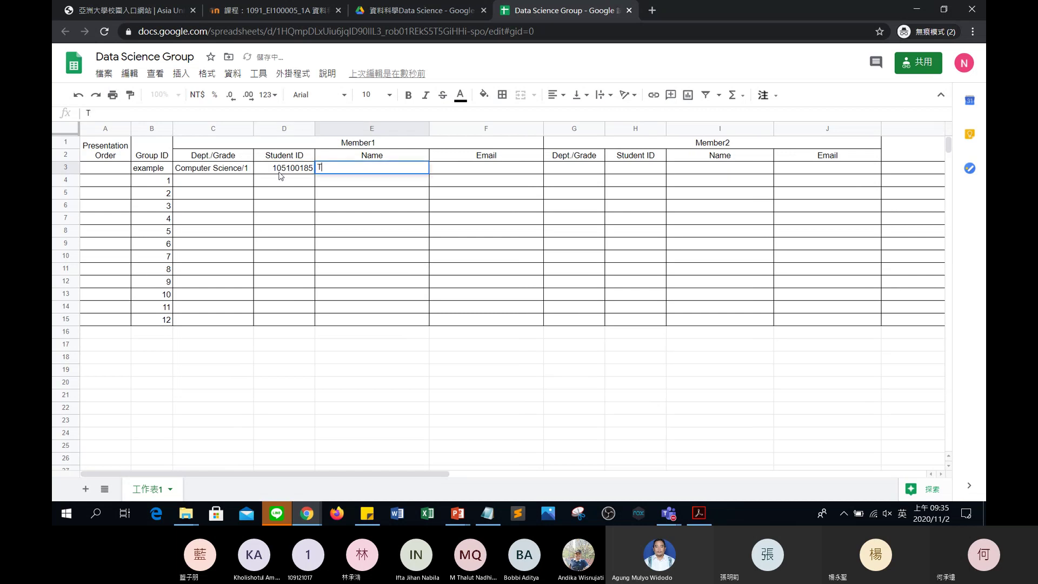
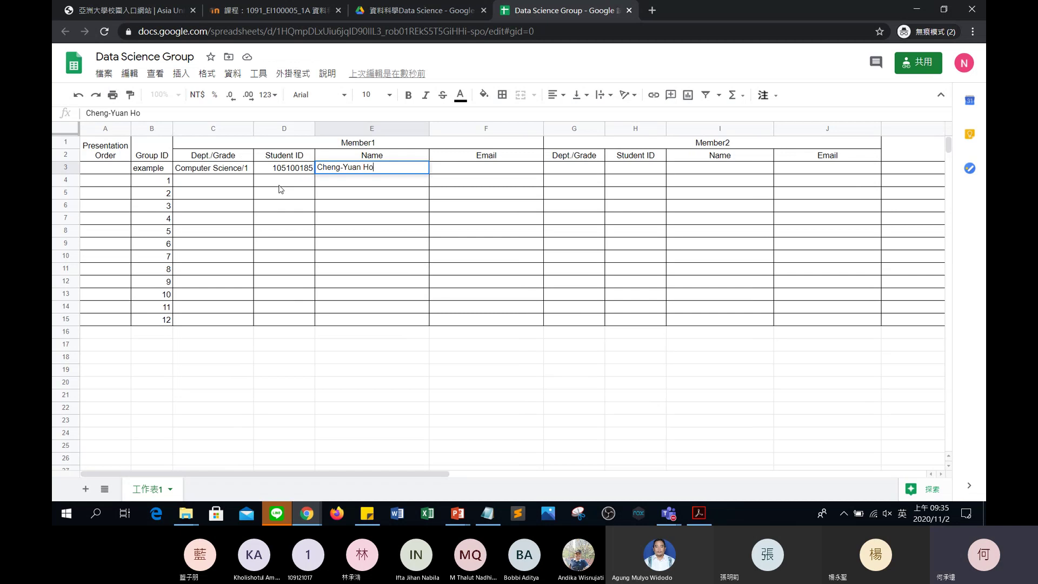
key("Tab")
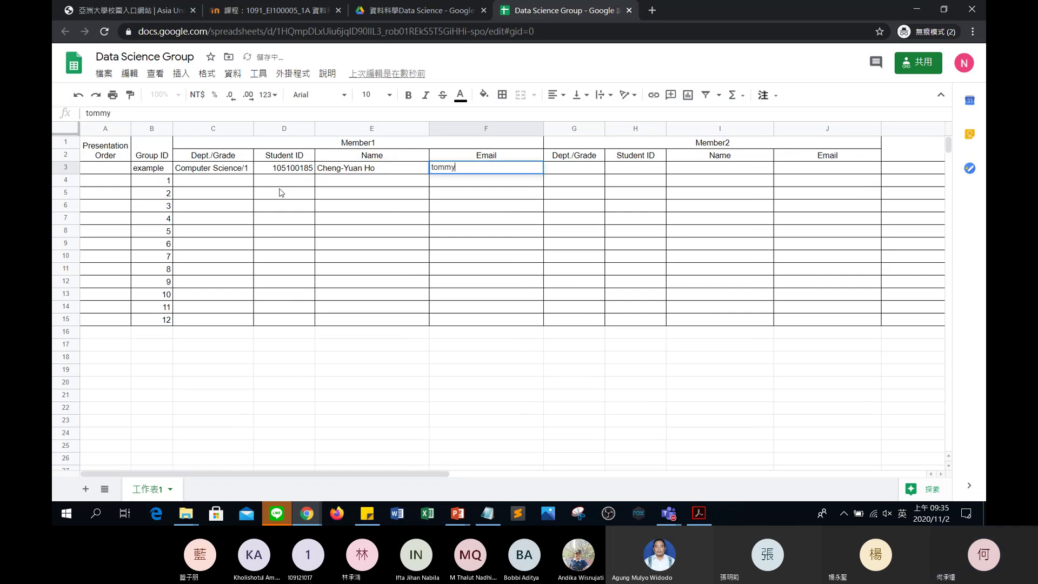
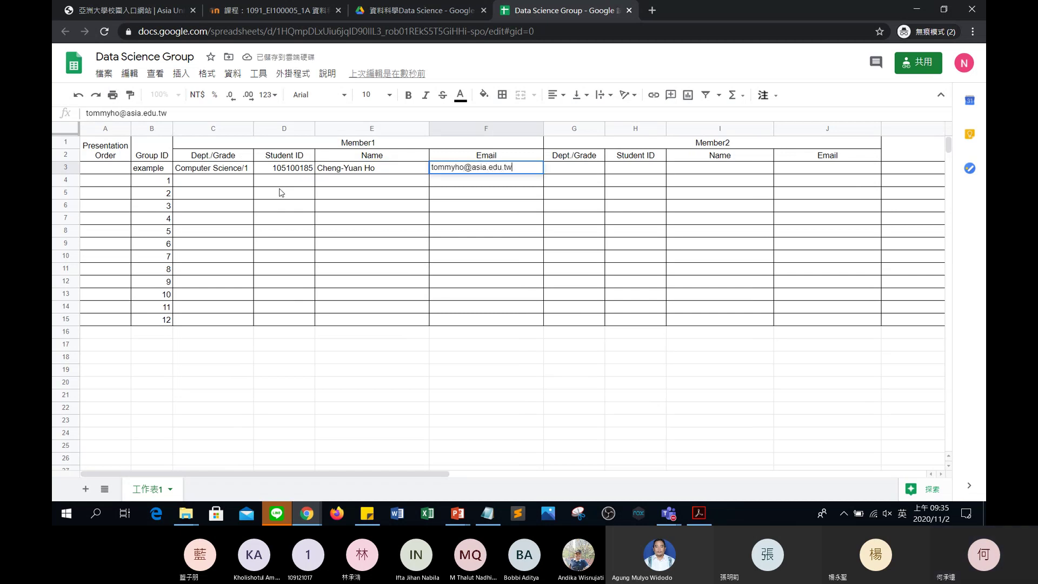
key("Tab")
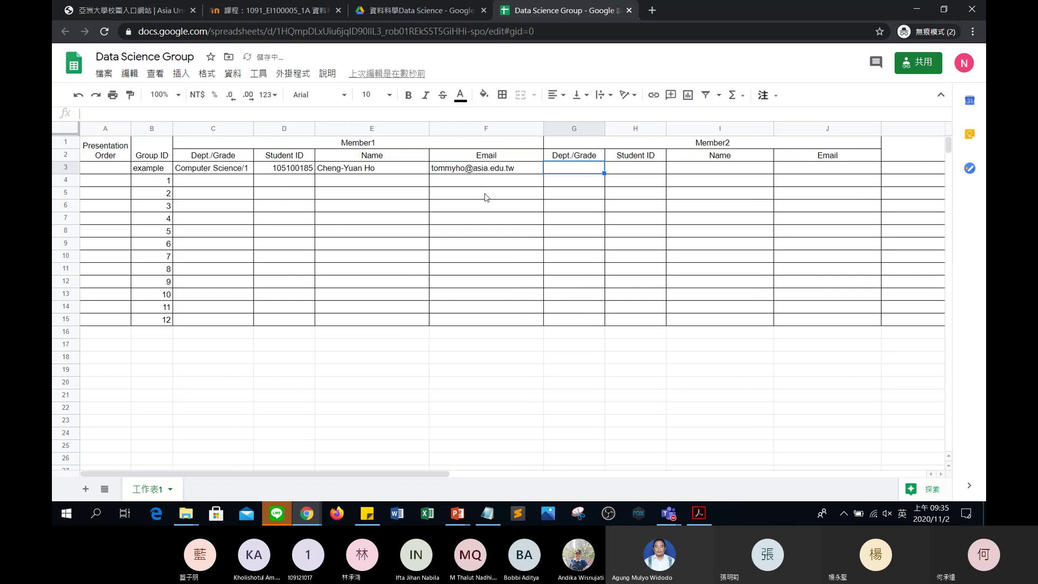
Copy 'Computer Science/1' into the second member's Dept./Grade cell G3 and widen column G.
left_click(212, 171)
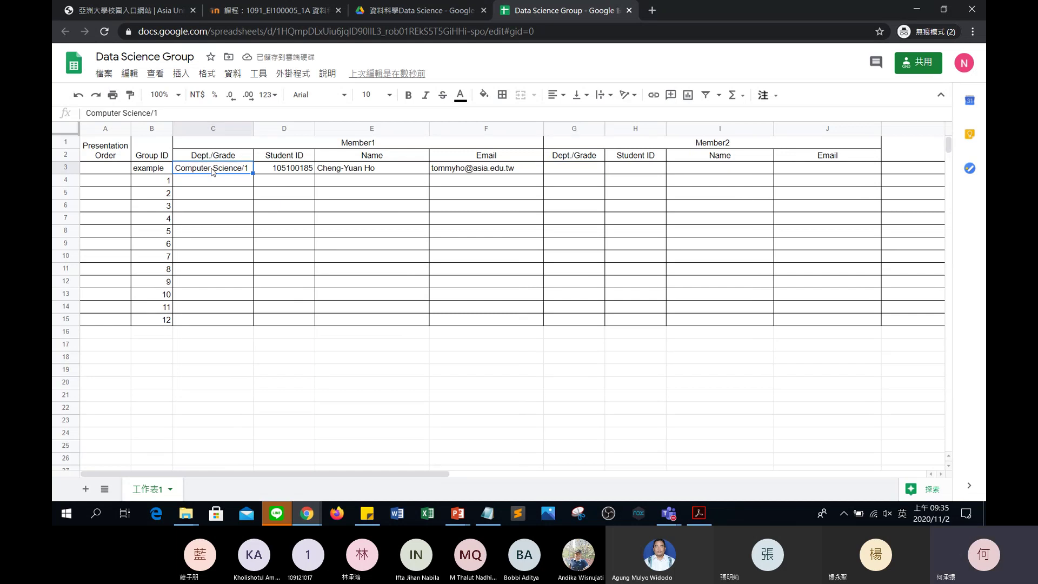
key("ctrl+c")
left_click(562, 157)
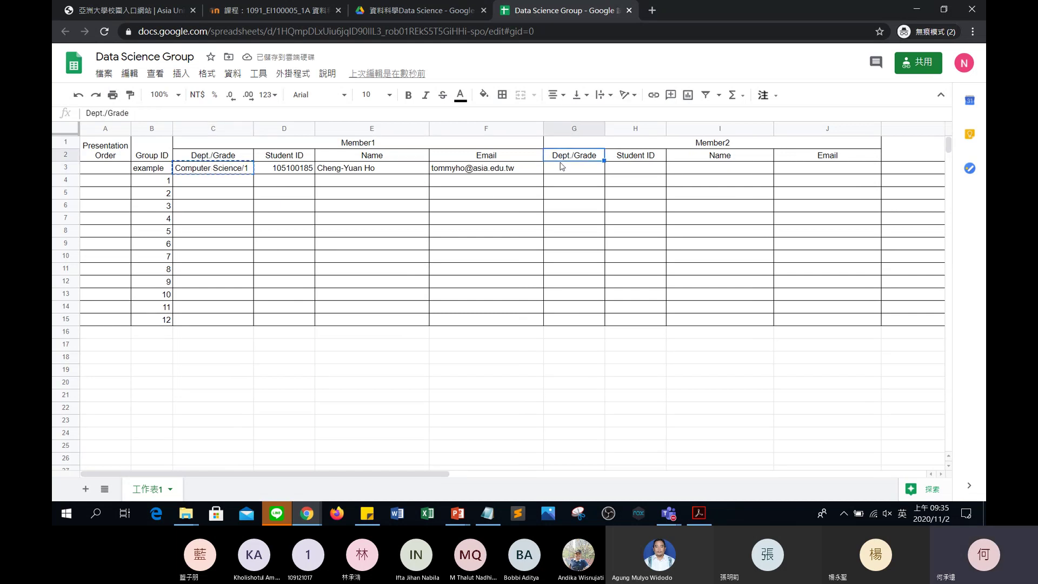
left_click(562, 167)
key("ctrl+v")
left_click_drag(605, 126, 628, 126)
Enter the second member's student ID, name and email.
left_click(678, 160)
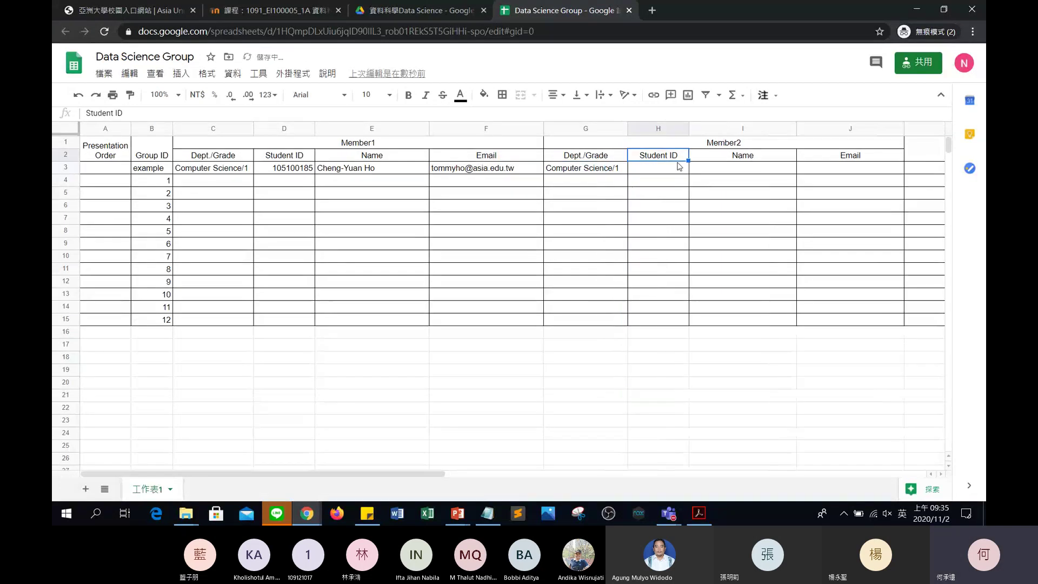
left_click(679, 168)
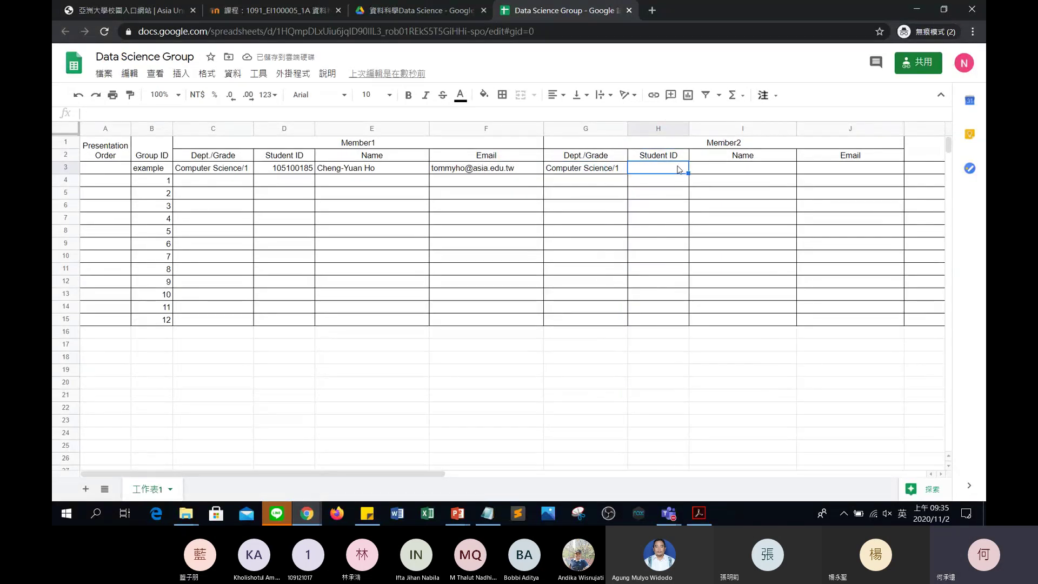
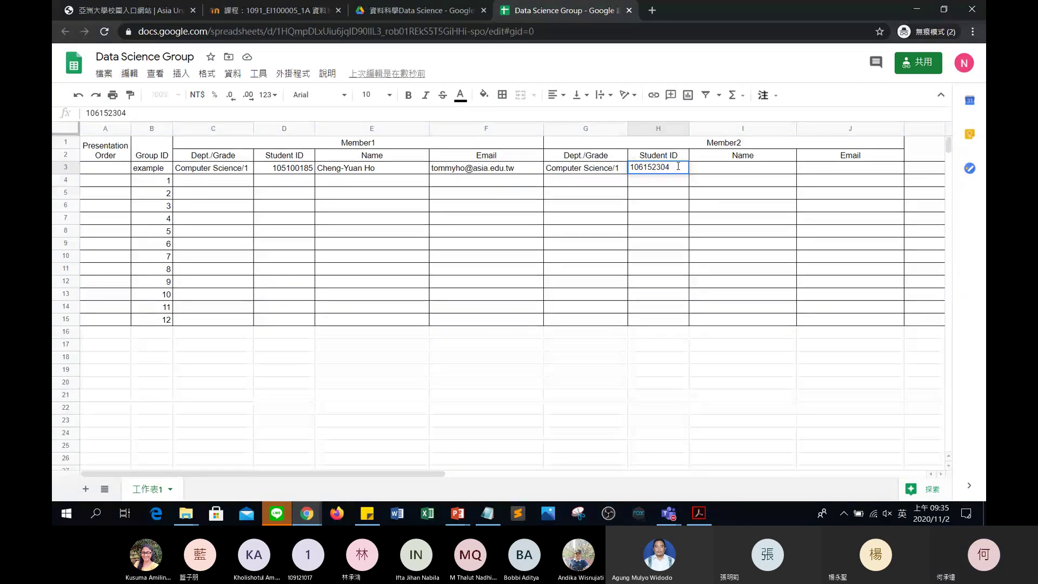
key("Tab")
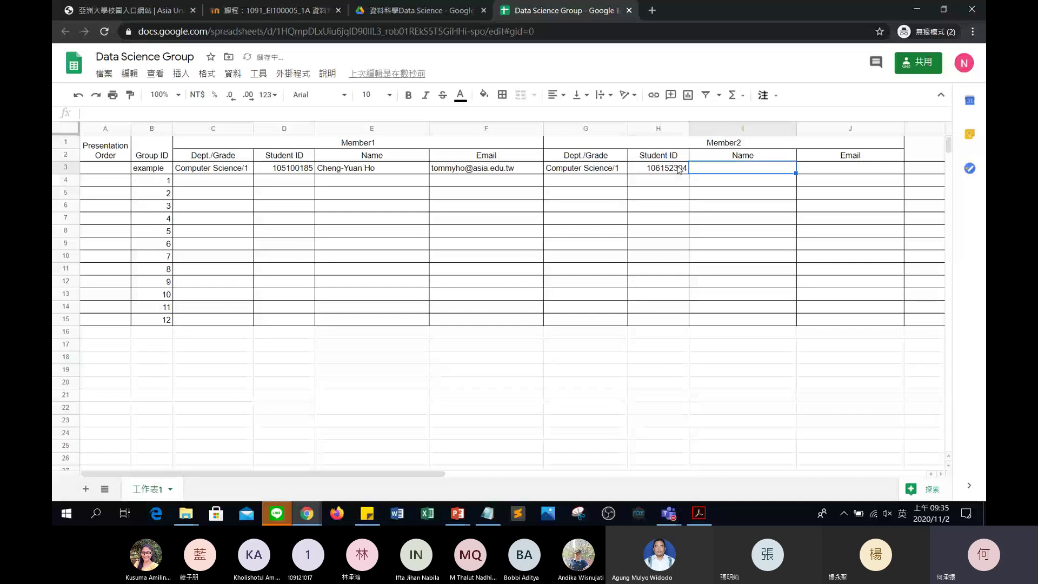
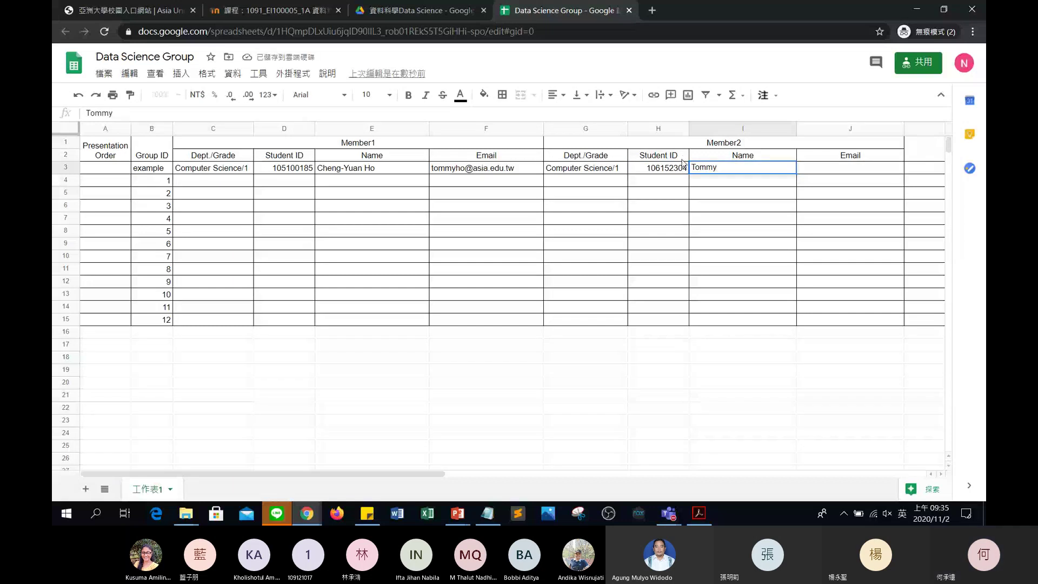
key("Tab")
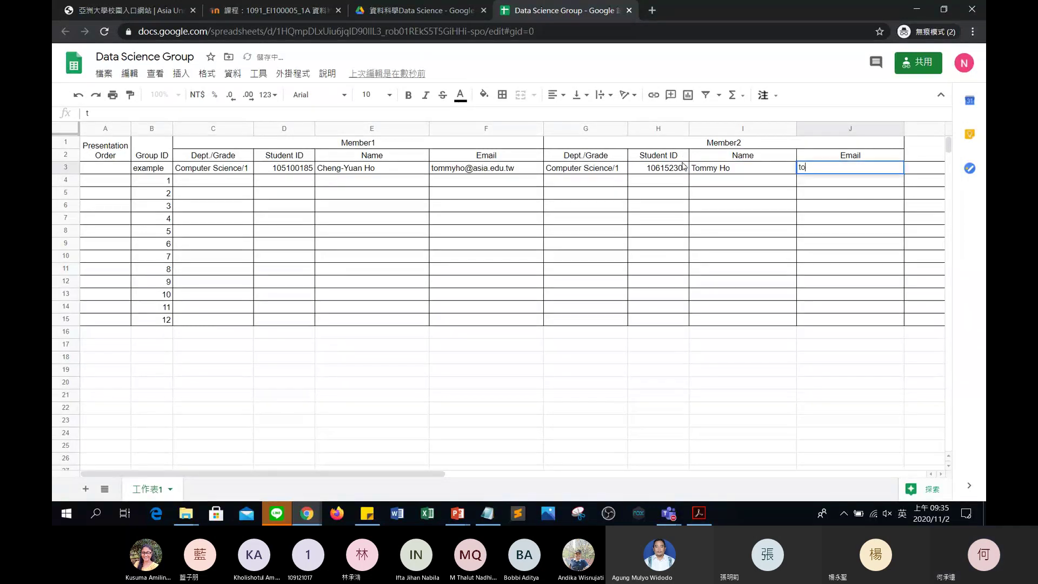
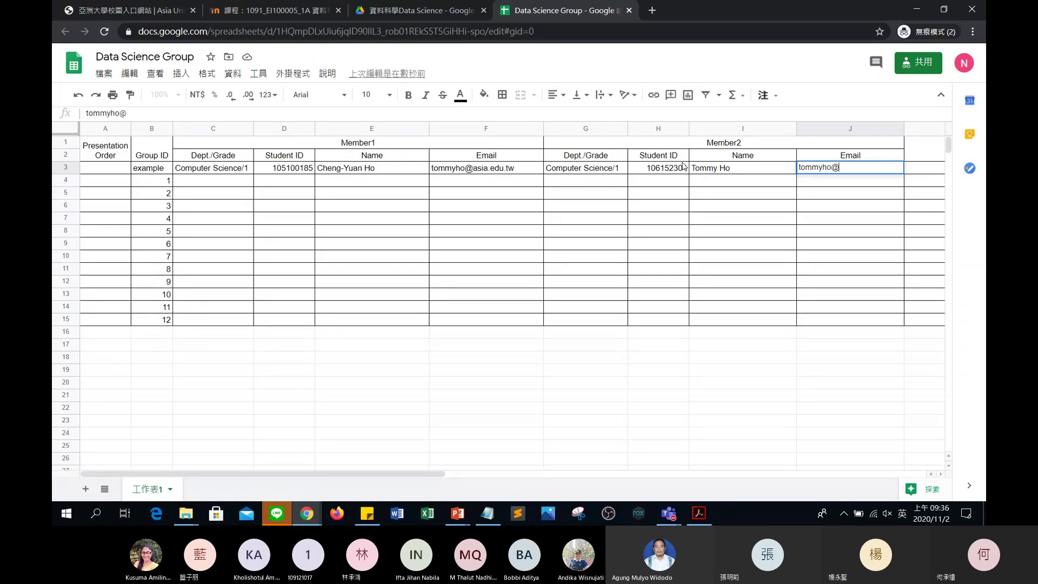
Commit the second member's email, then paste the sharing link from Notepad into K3.
key("Tab")
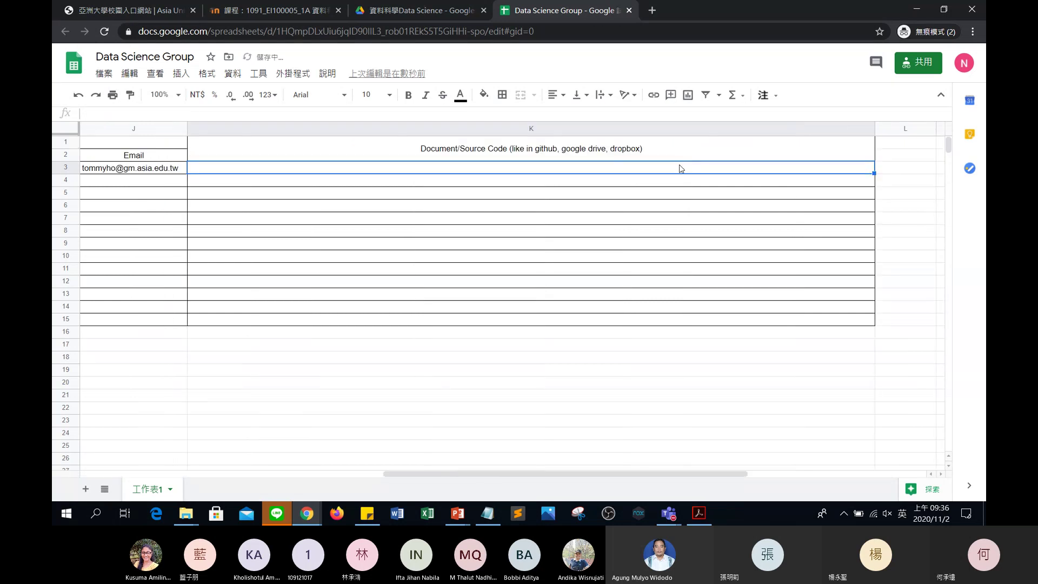
left_click(498, 511)
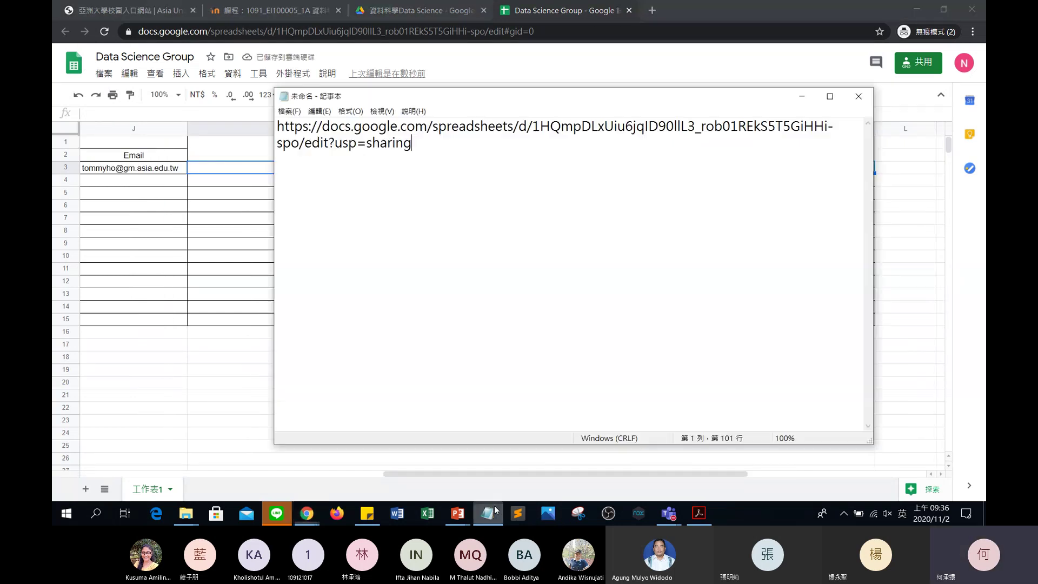
key("ctrl+a")
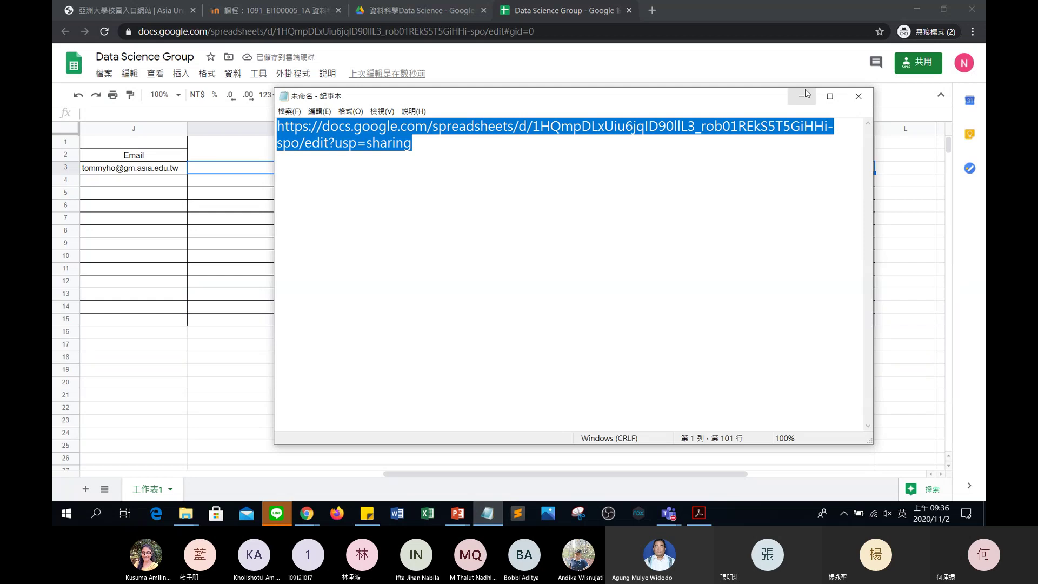
left_click(802, 96)
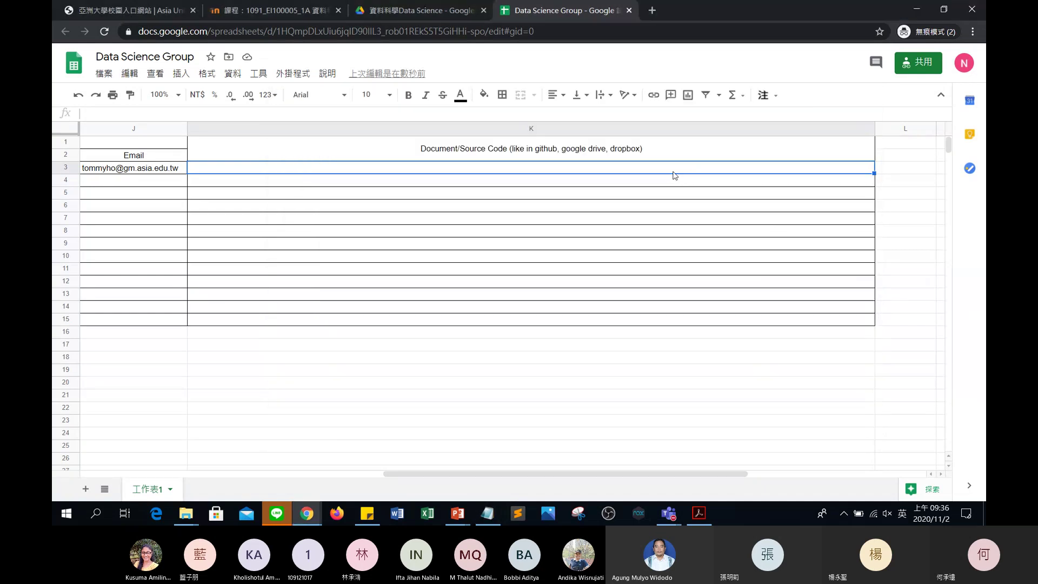
key("ctrl+v")
key("Return")
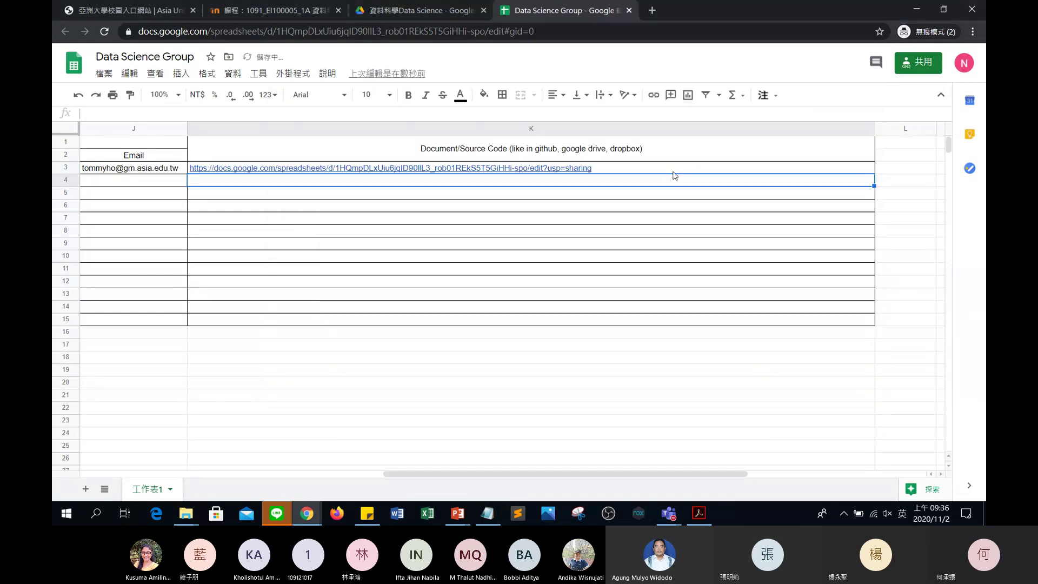
key("Up")
key("Up")
key("Left")
key("Left")
key("Left")
key("Left")
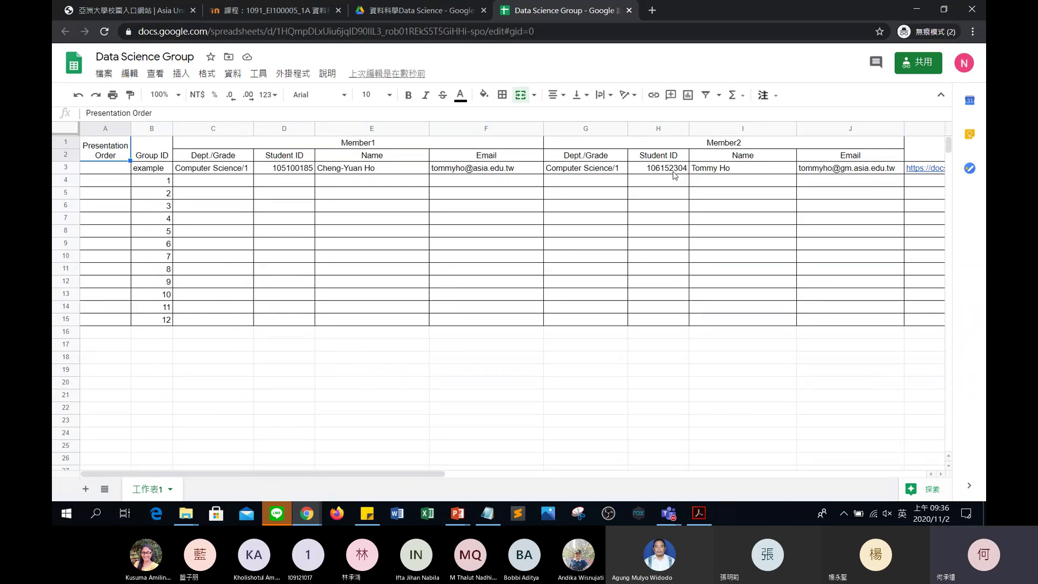
Step across the example row's entries from B3 to the sharing link in K3.
key("Down")
key("Right")
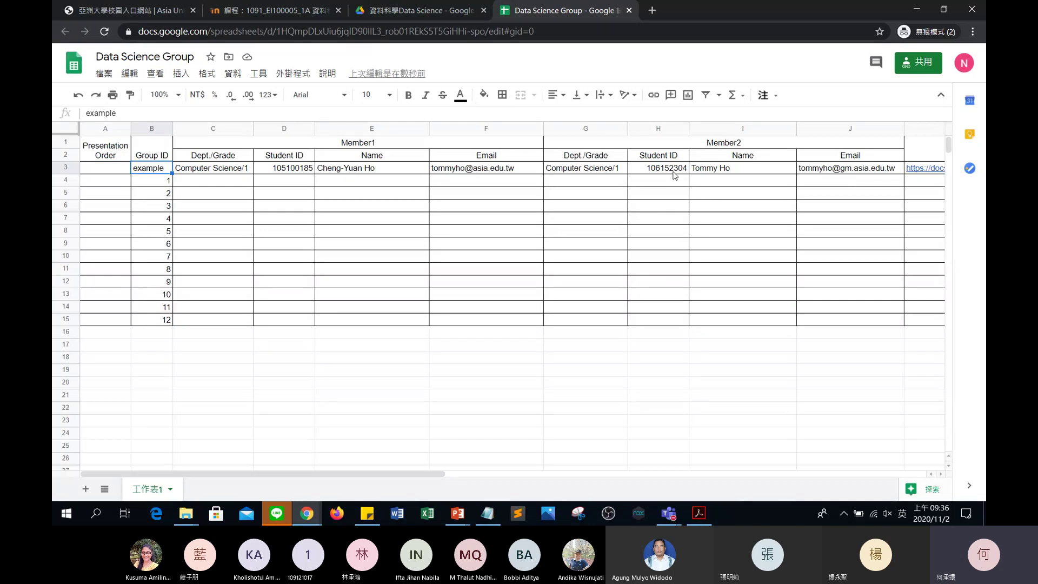
key("Right")
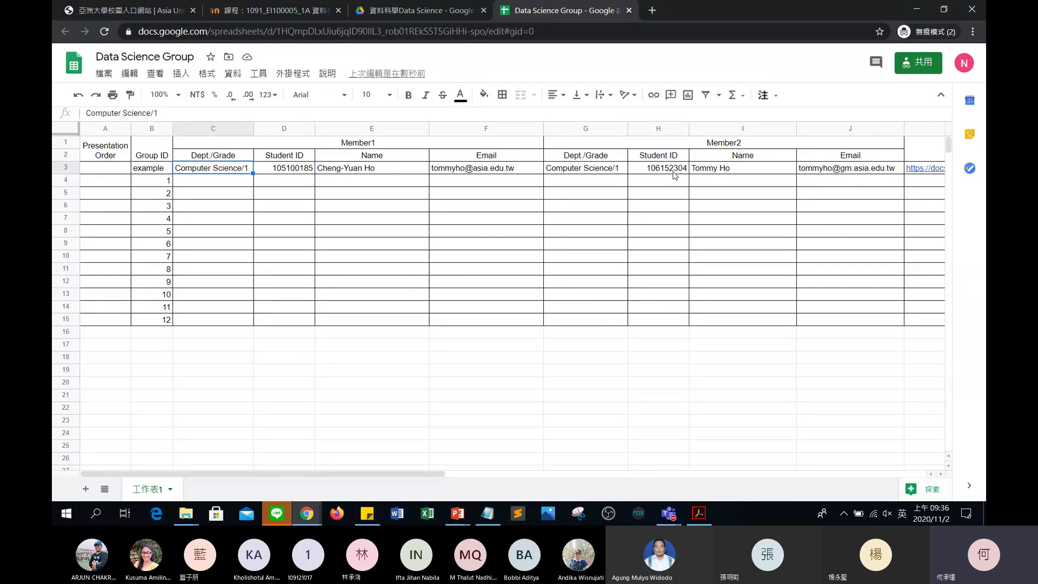
key("Right")
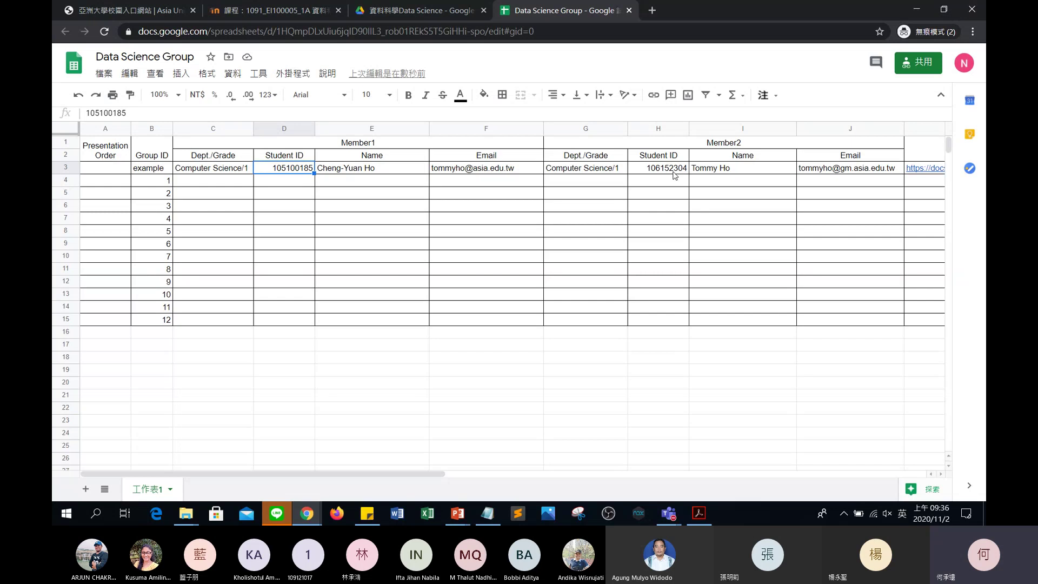
key("Left")
key("Right")
key("Right")
key("Right")
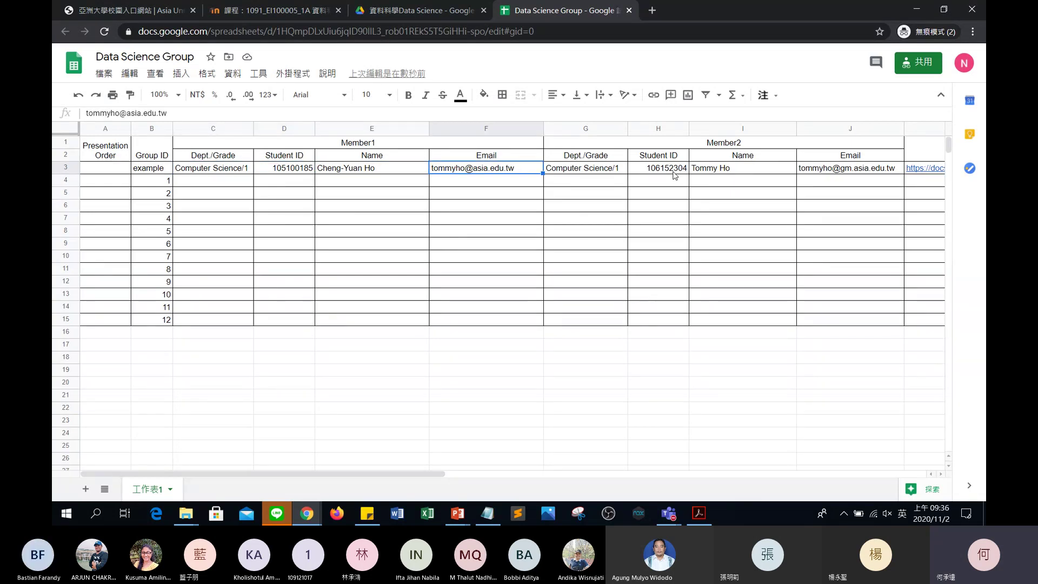
key("Right")
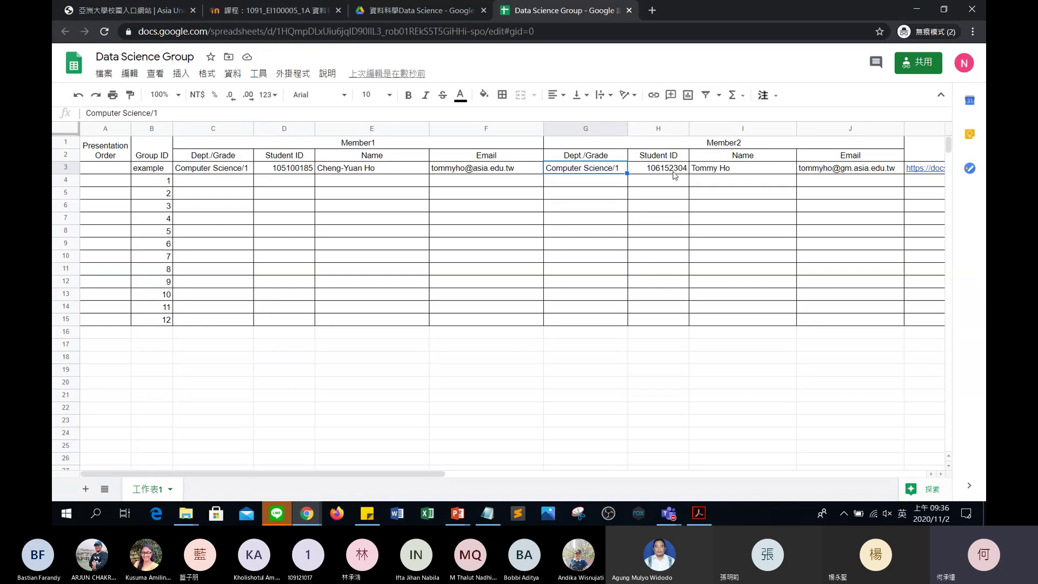
key("Right")
key("Right")
key("Right")
key("Right")
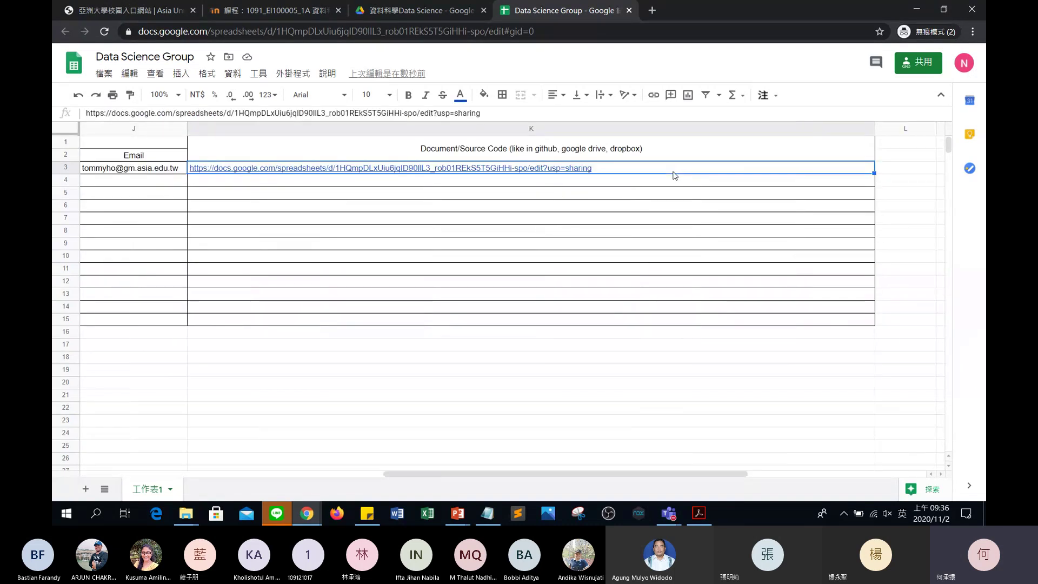
mouse_move(594, 169)
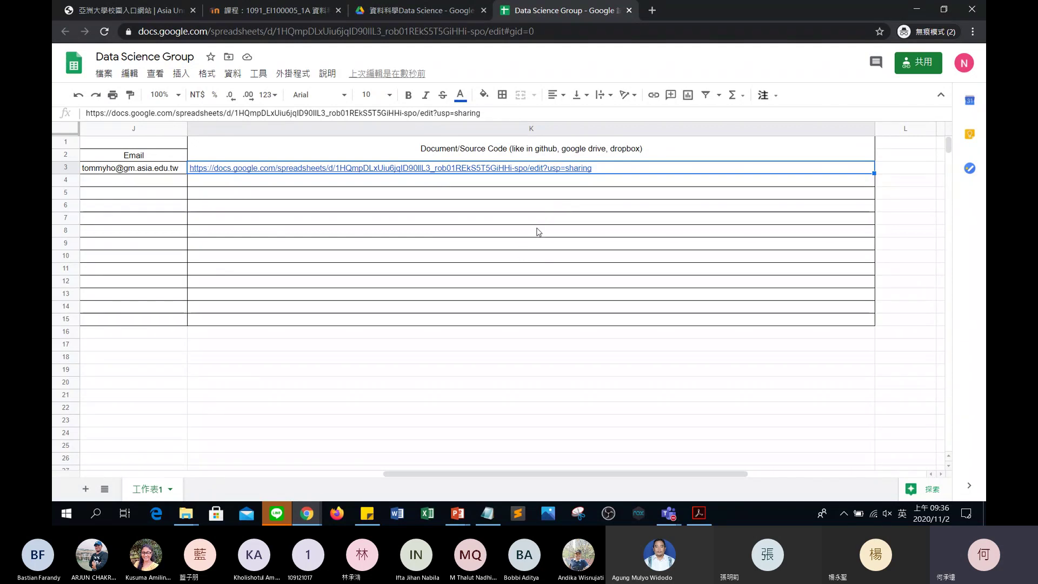
Copy the K3 link from its preview card and load it in a new incognito tab.
right_click(471, 171)
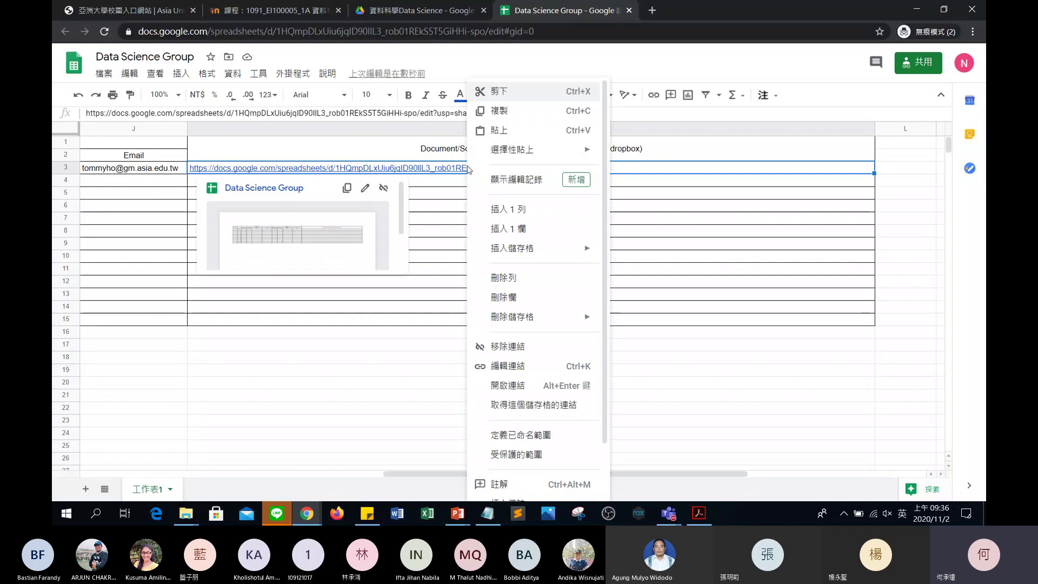
left_click(435, 171)
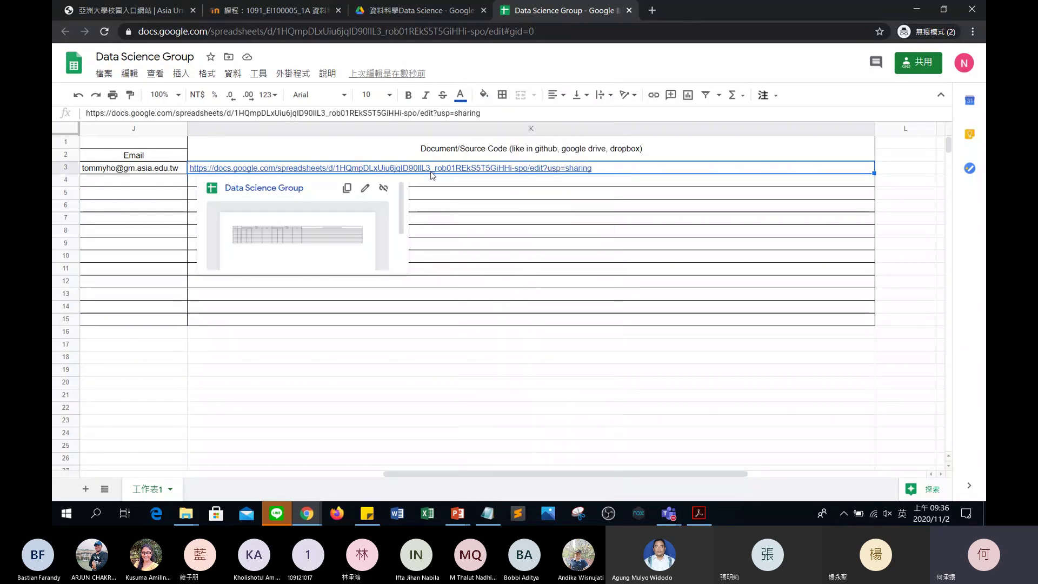
left_click(347, 187)
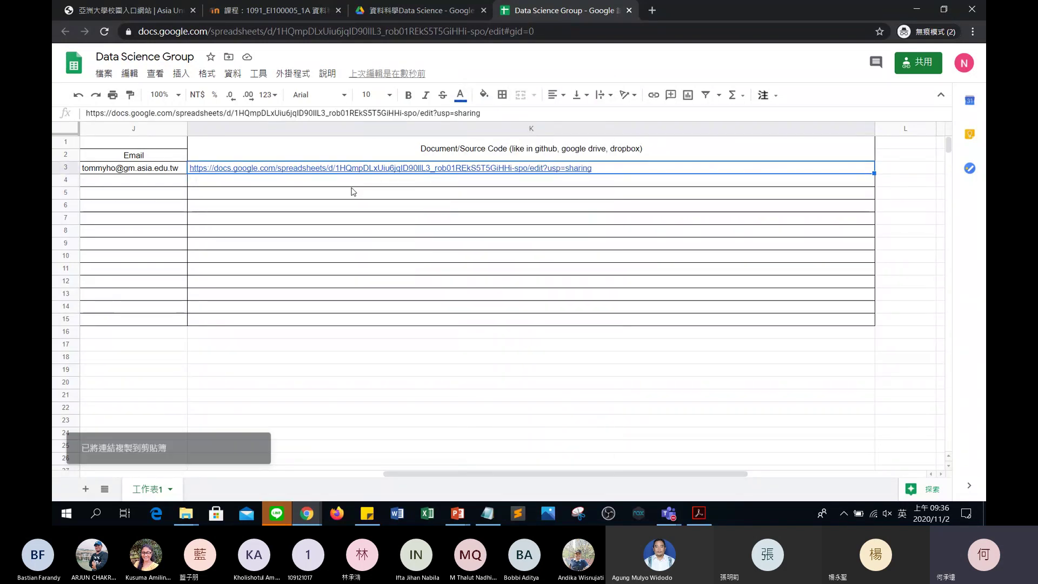
left_click(652, 10)
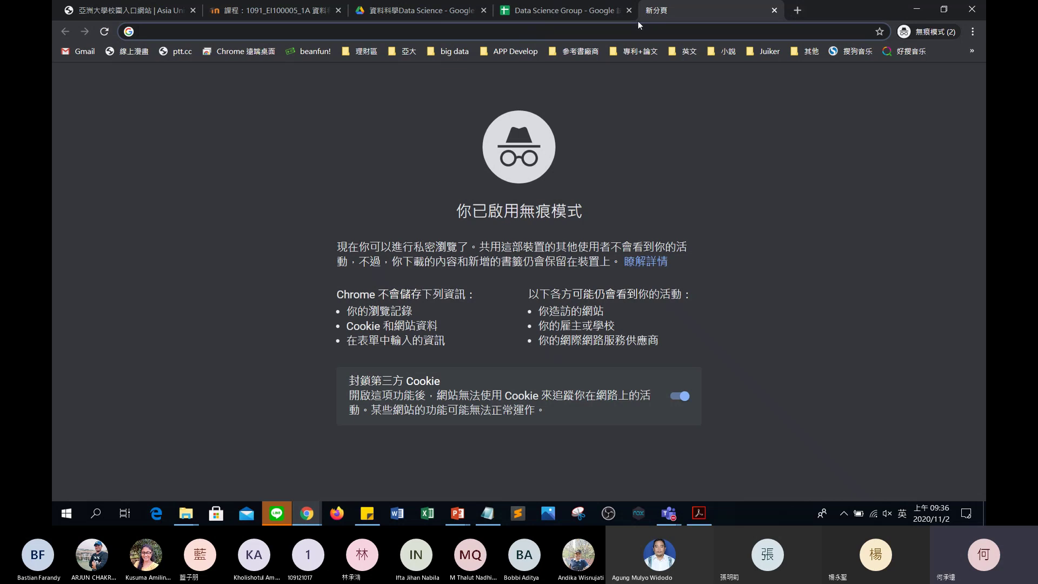
key("ctrl+v")
key("Return")
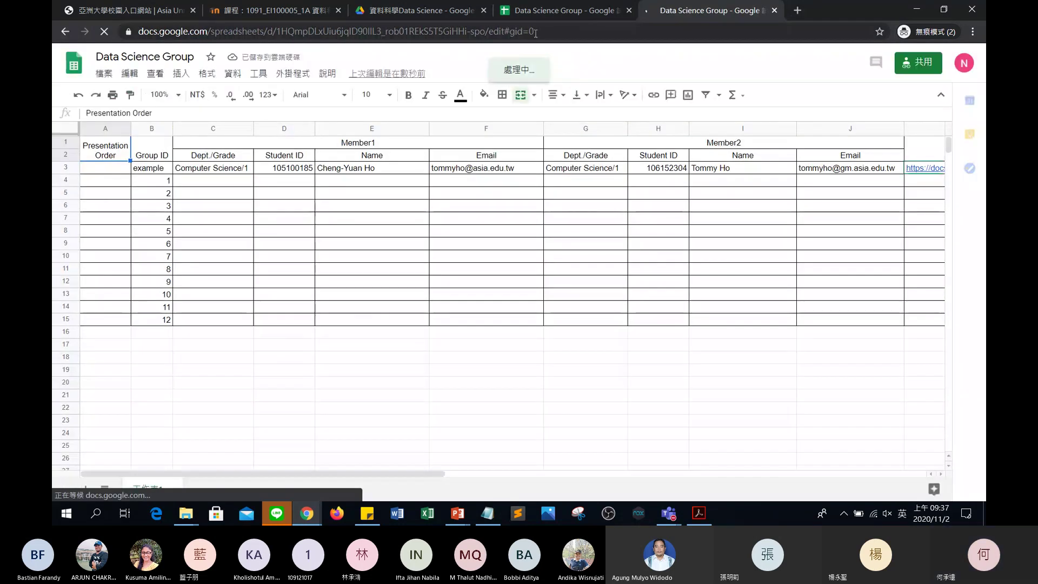
Compare the loaded sheet with the original tab and reselect the link in K3.
left_click(268, 34)
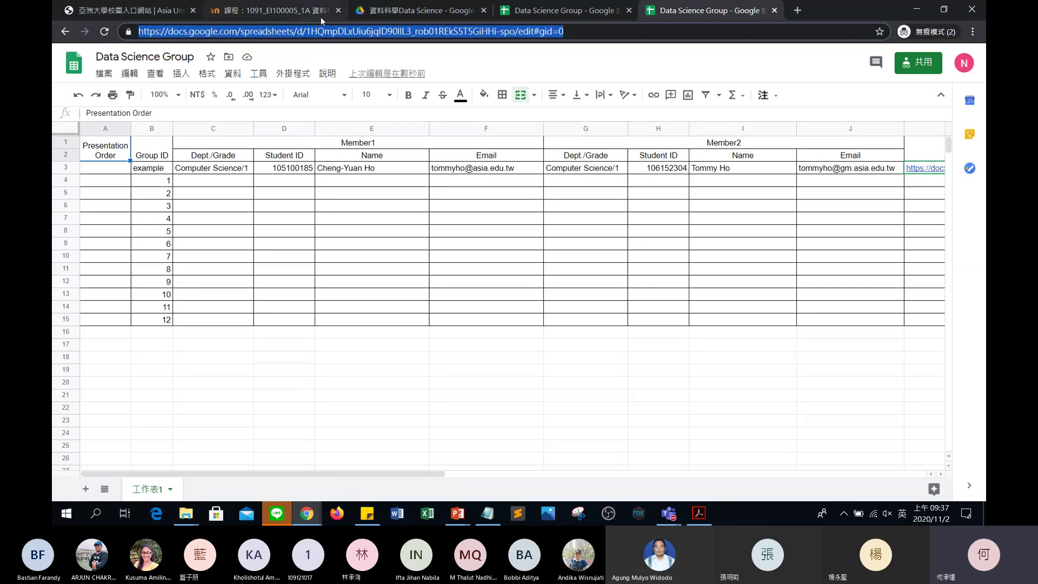
left_click(555, 16)
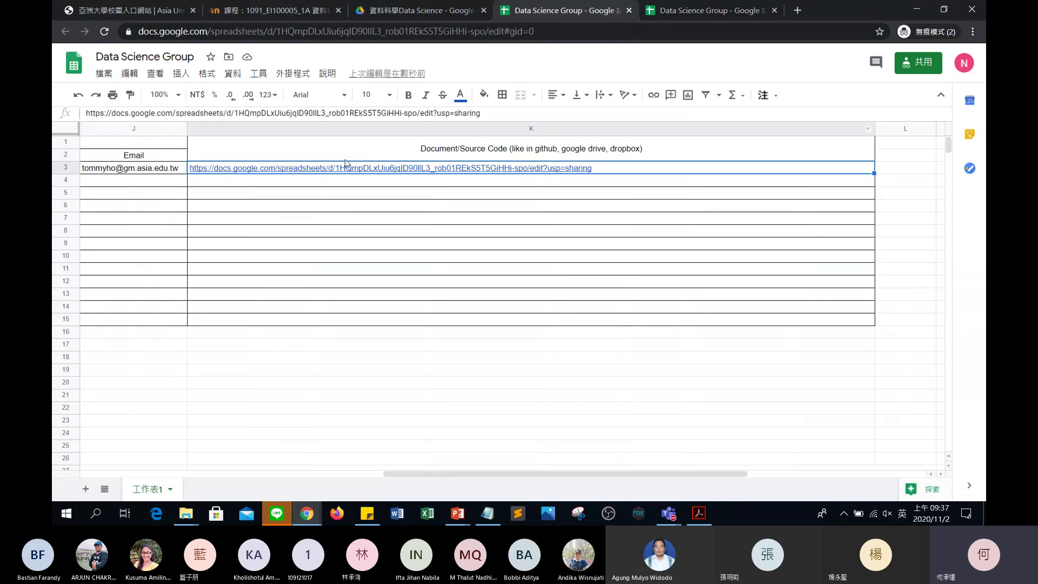
key("Left")
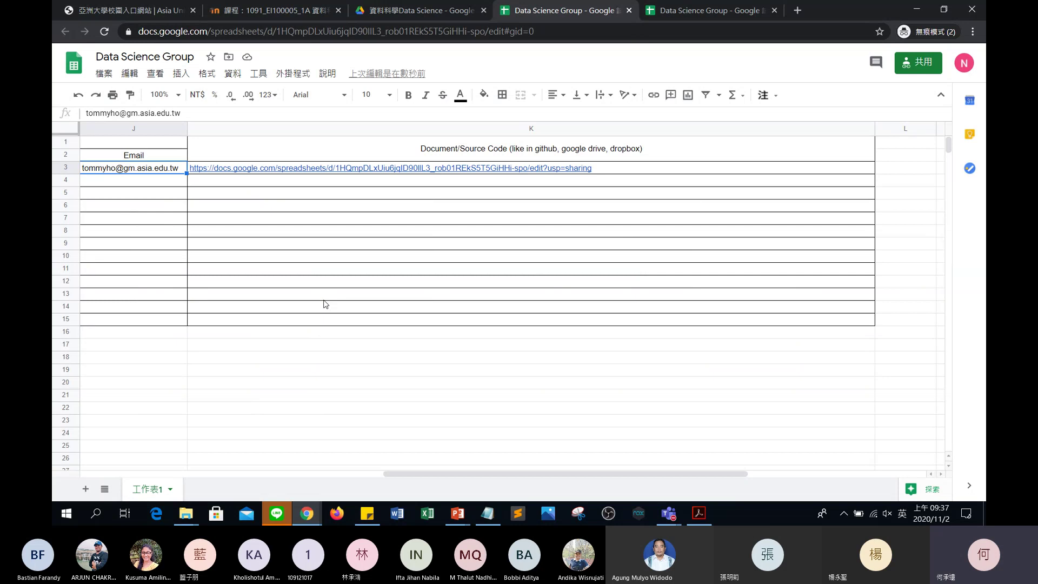
key("Left")
key("Left")
key("Left")
key("Left")
key("Left")
key("Left")
key("Left")
key("Left")
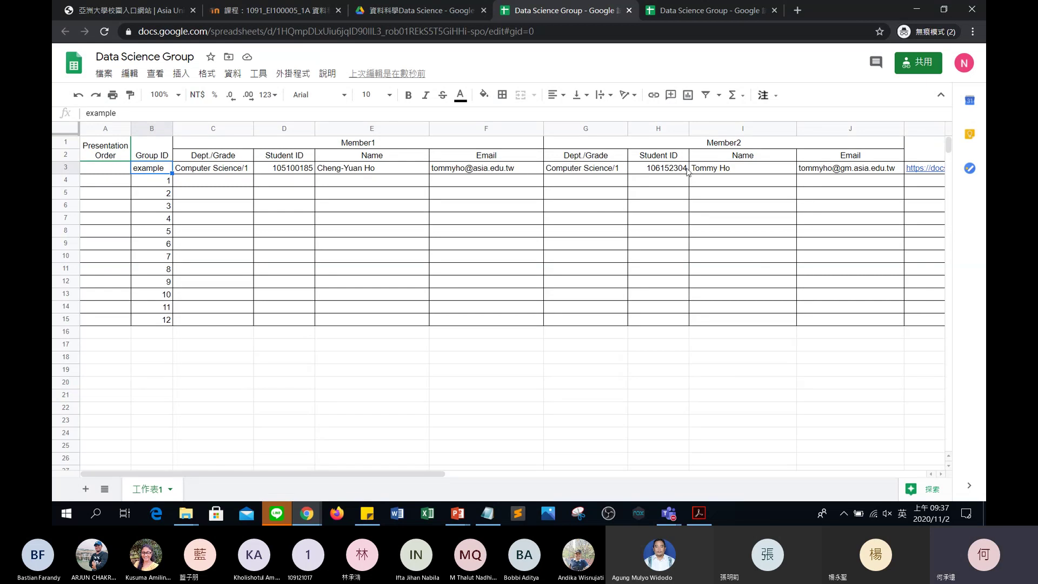
scroll(796, 193, "right", 10)
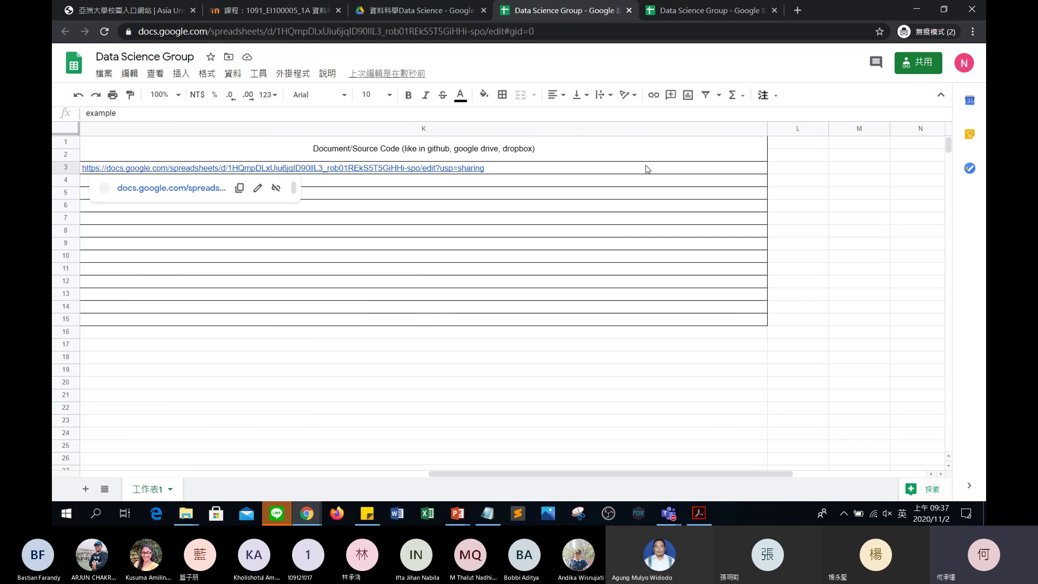
left_click(647, 169)
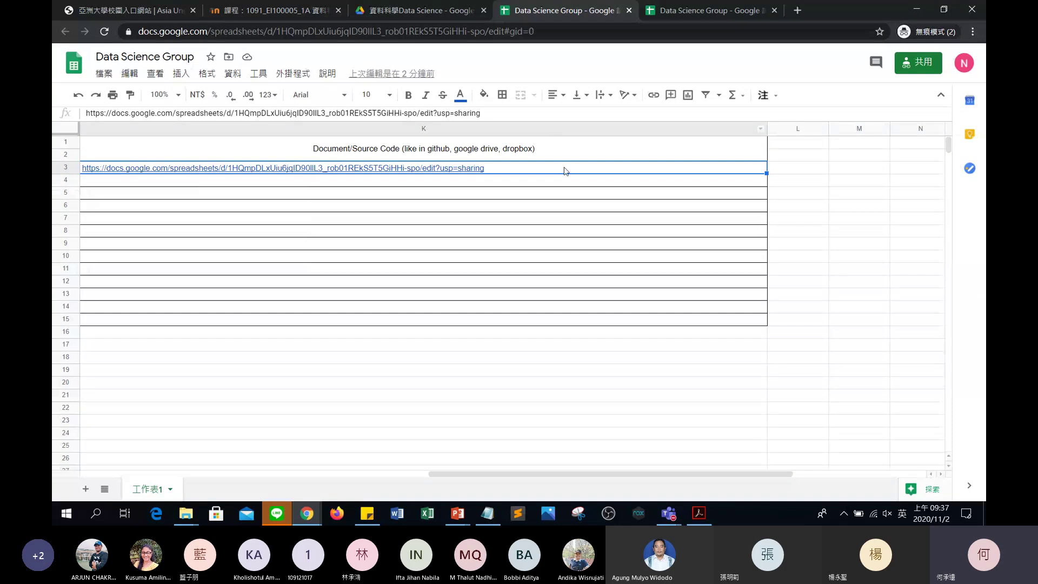
Return to the new sheet tab, then bring up the Packages presentation in PowerPoint.
left_click(699, 11)
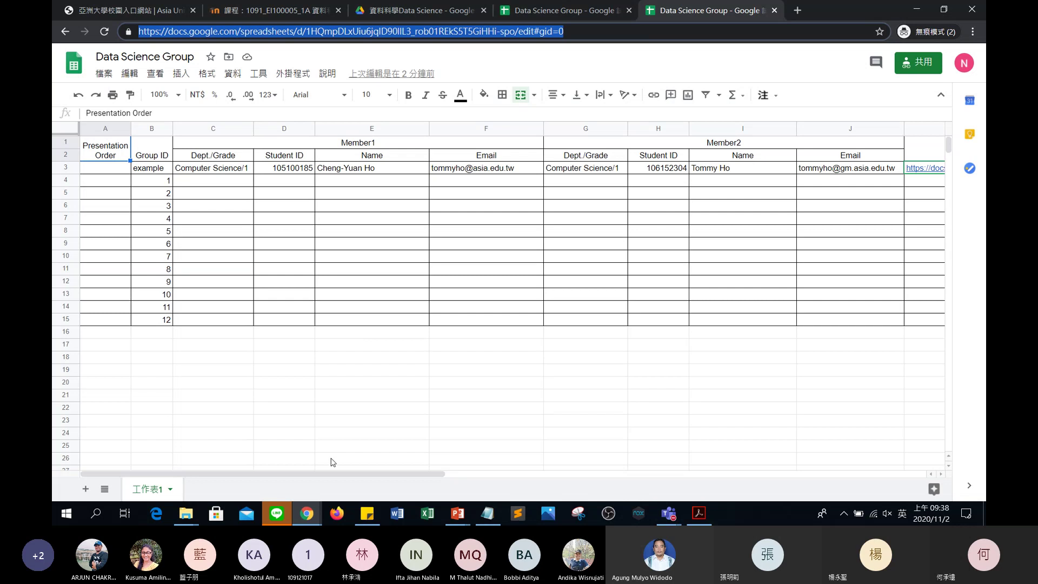
left_click(456, 513)
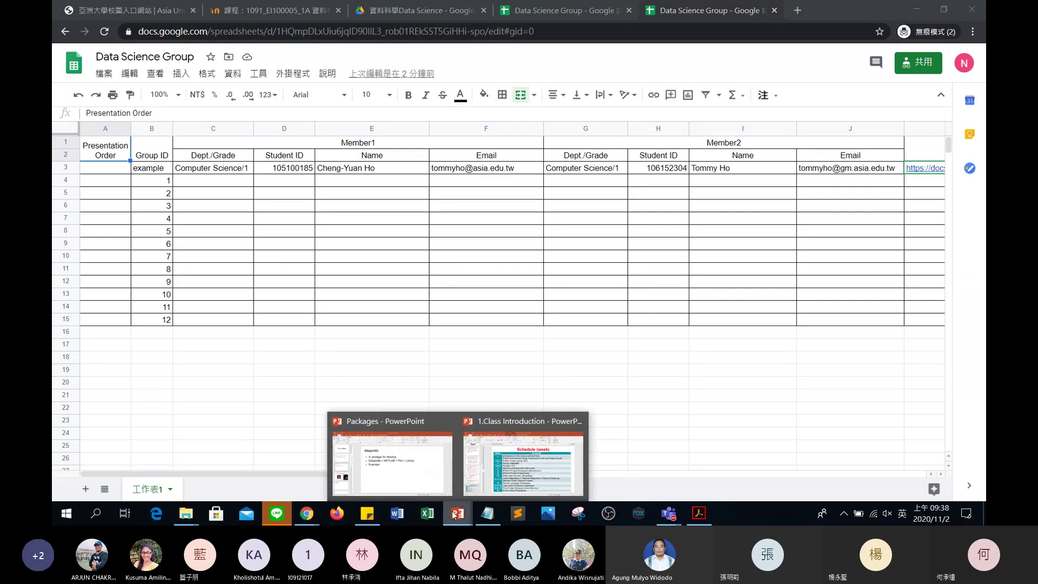
left_click(441, 424)
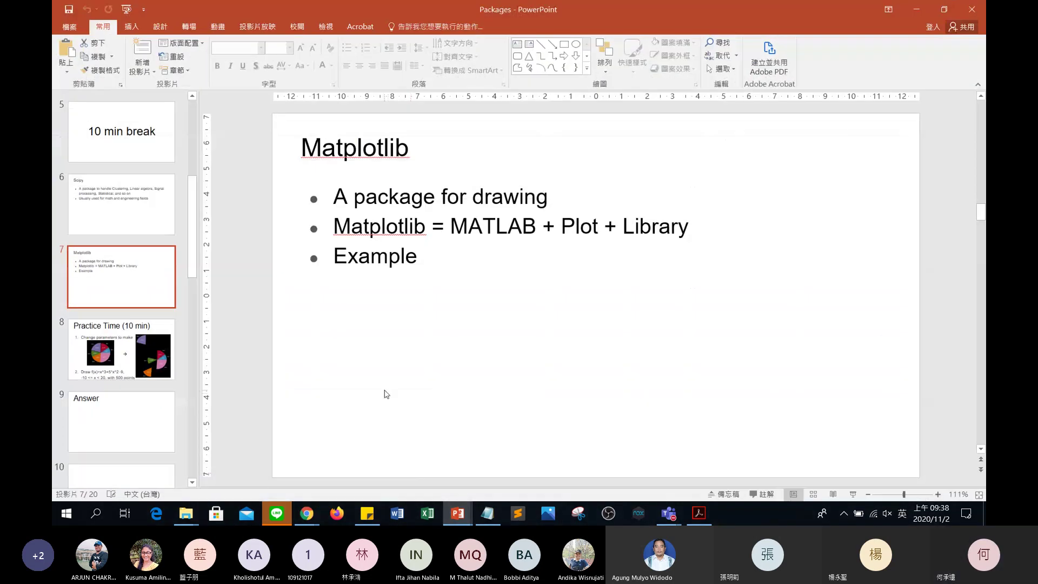